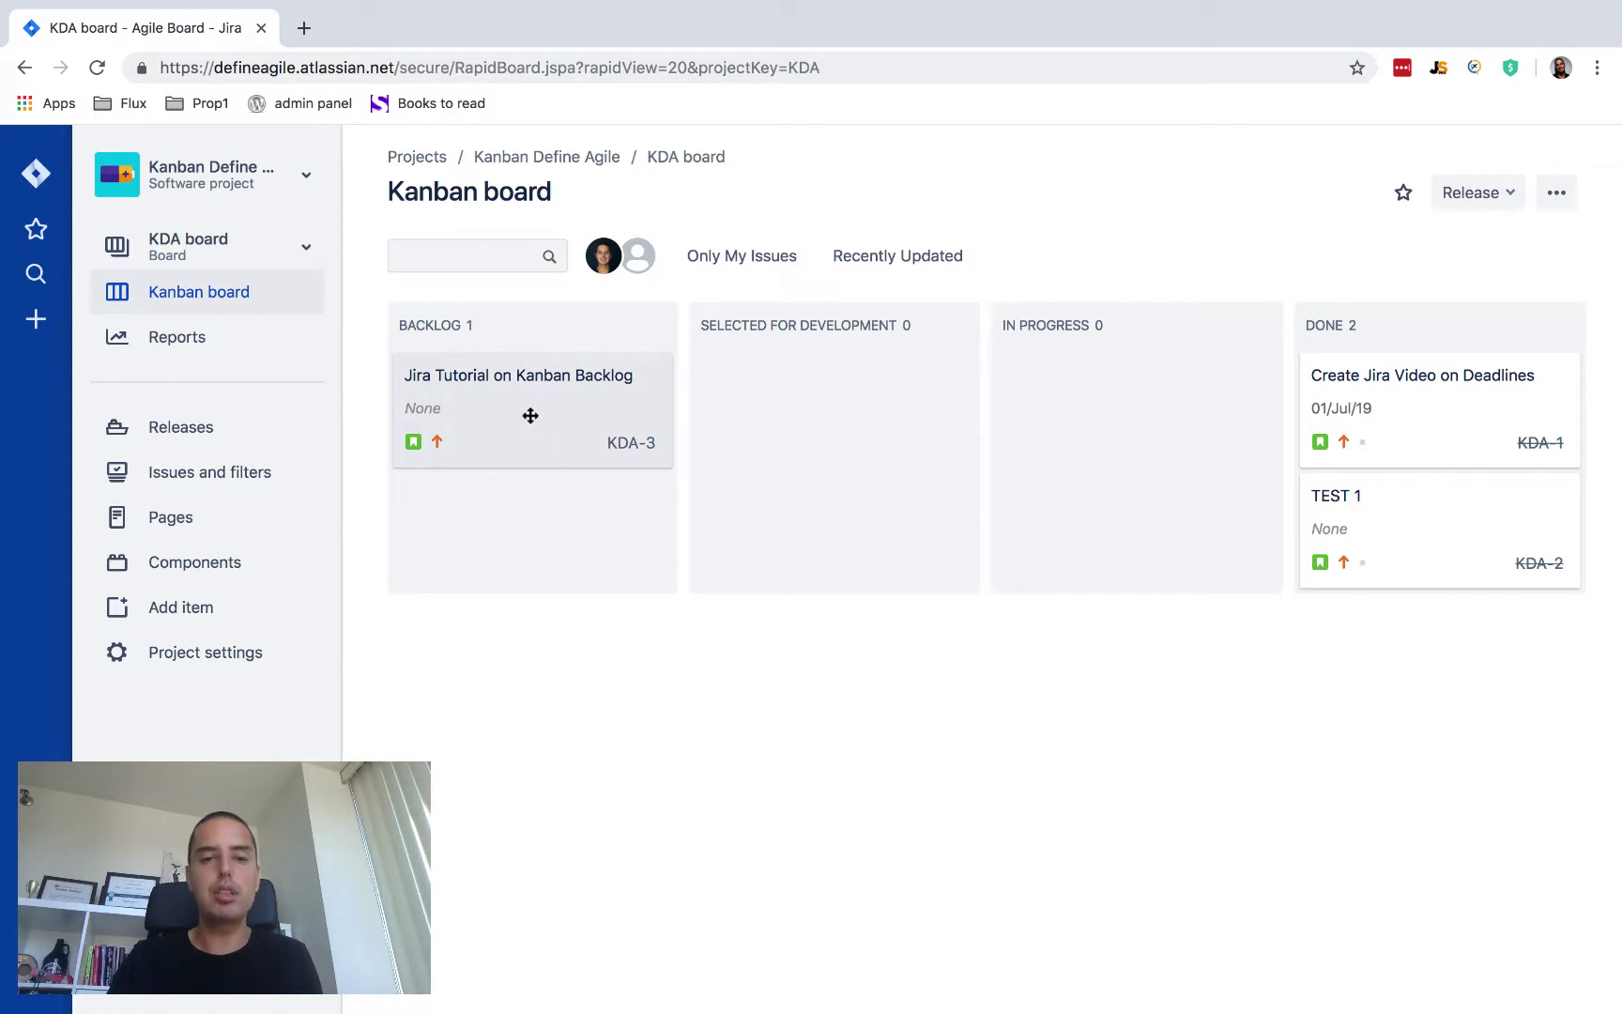
- Drag the KDA-3 'Jira Tutorial on Kanban Backlog' card from Backlog into the Done column
left_click_drag(528, 416, 1443, 432)
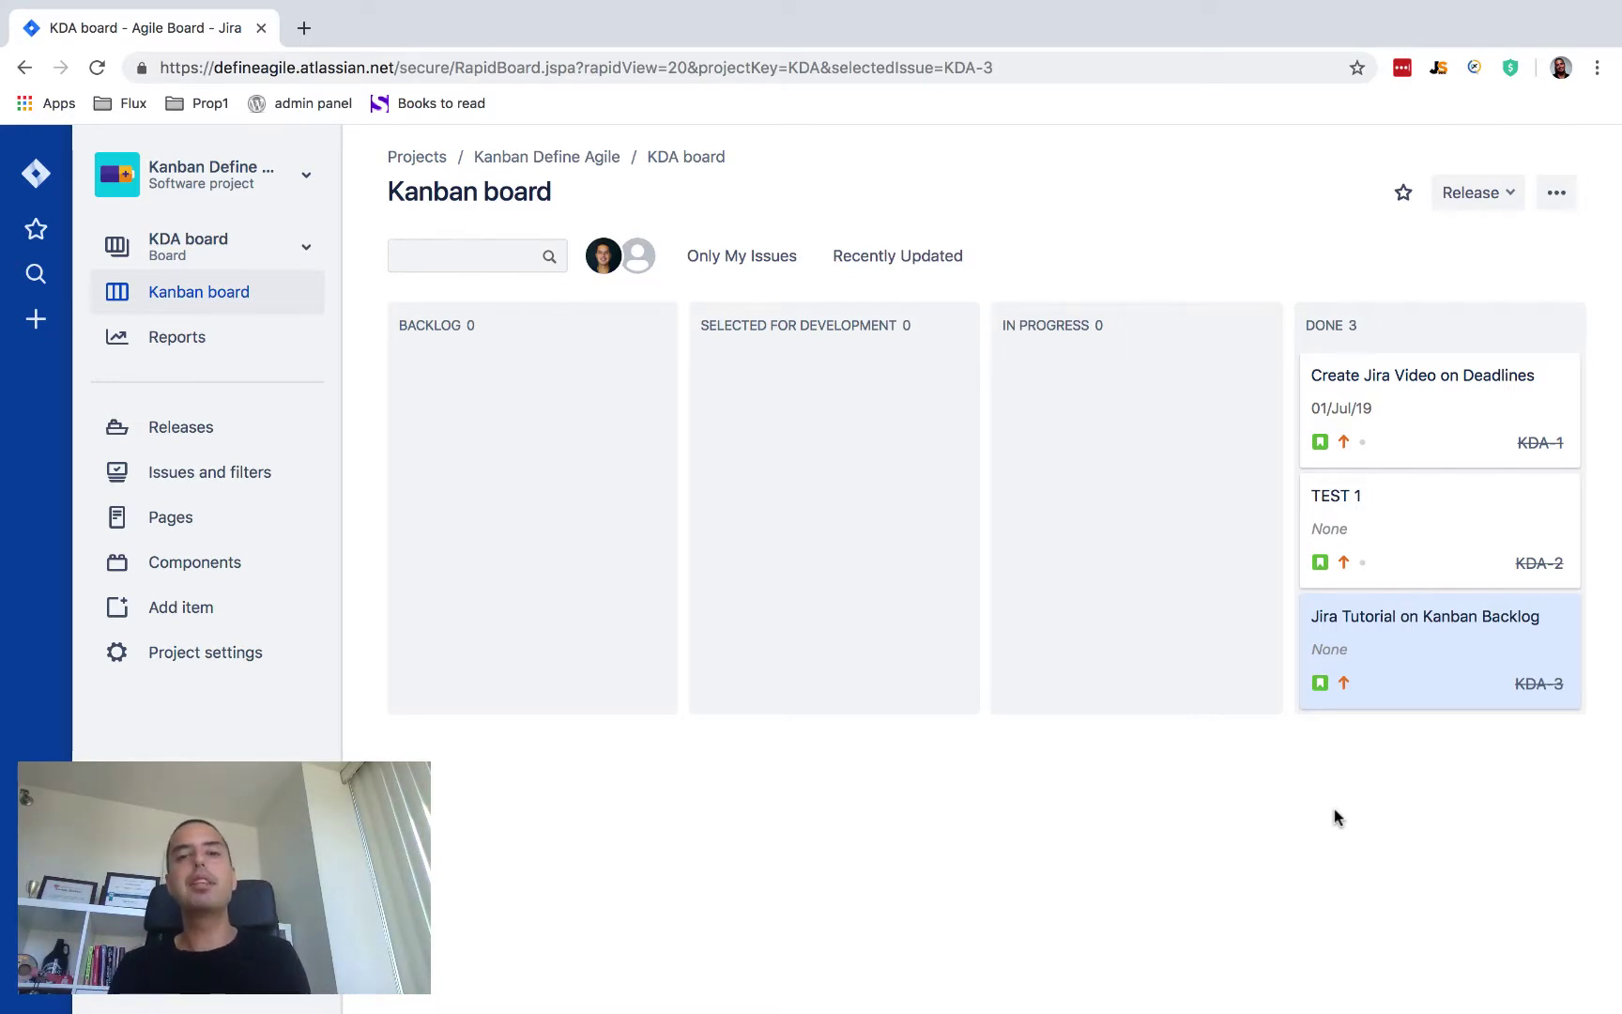
- From the KDA board's menu, open Board settings and edit the saved filter query
left_click(1557, 201)
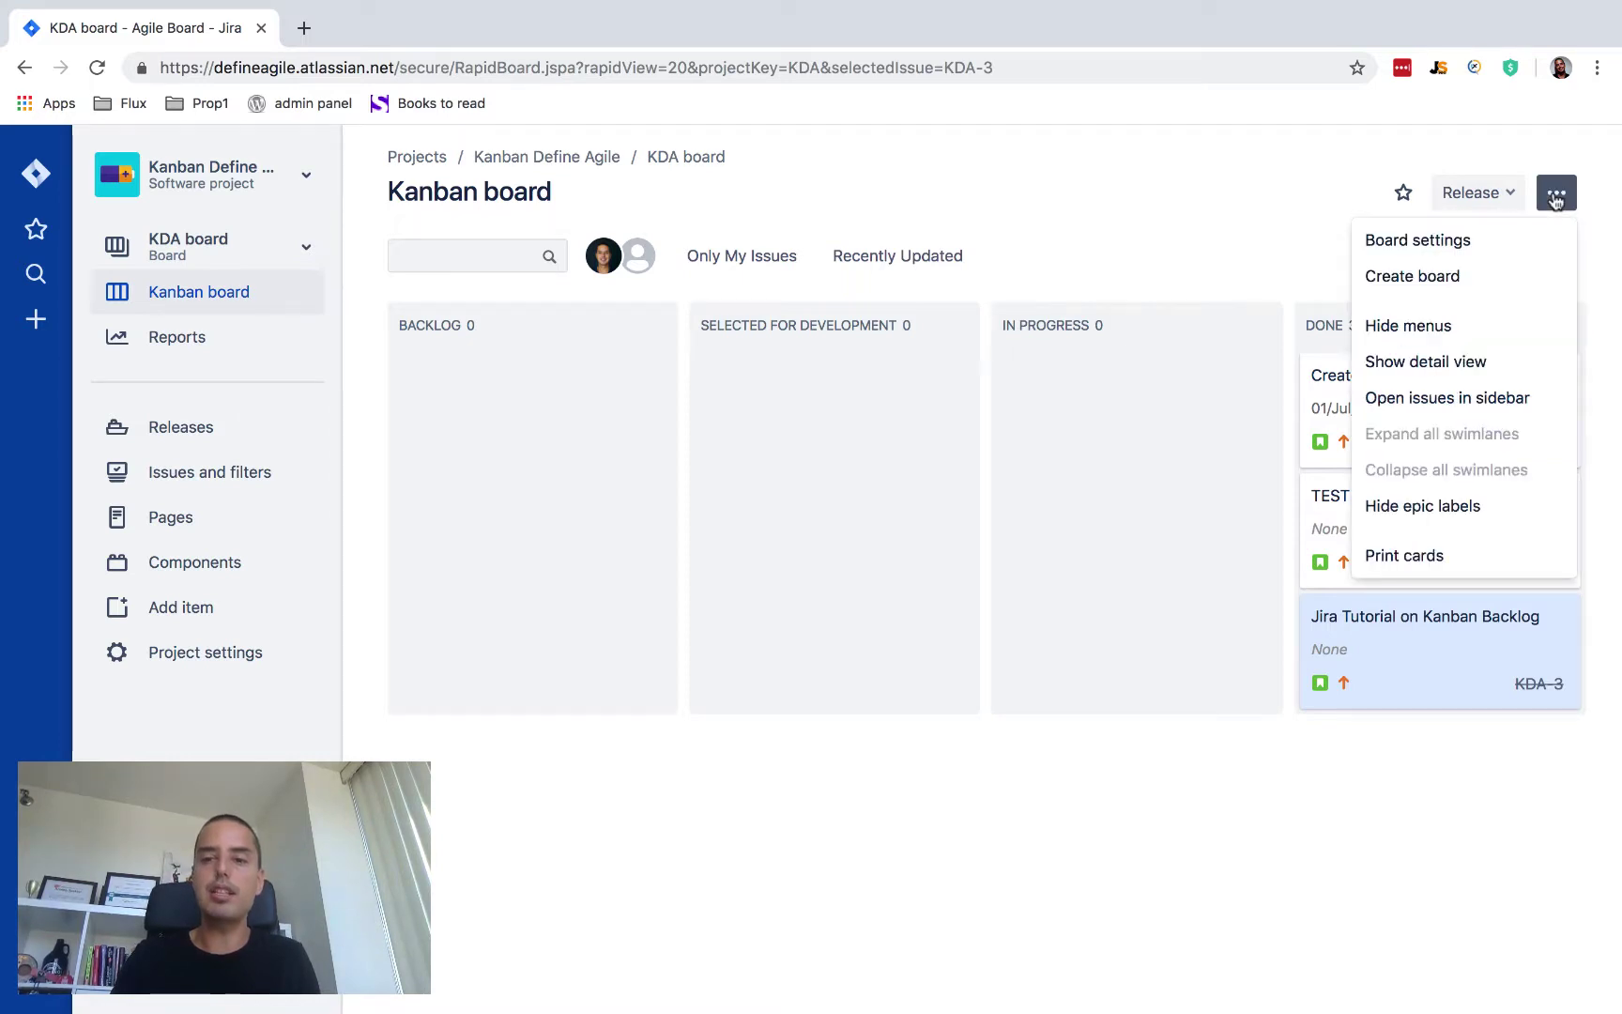
left_click(1444, 245)
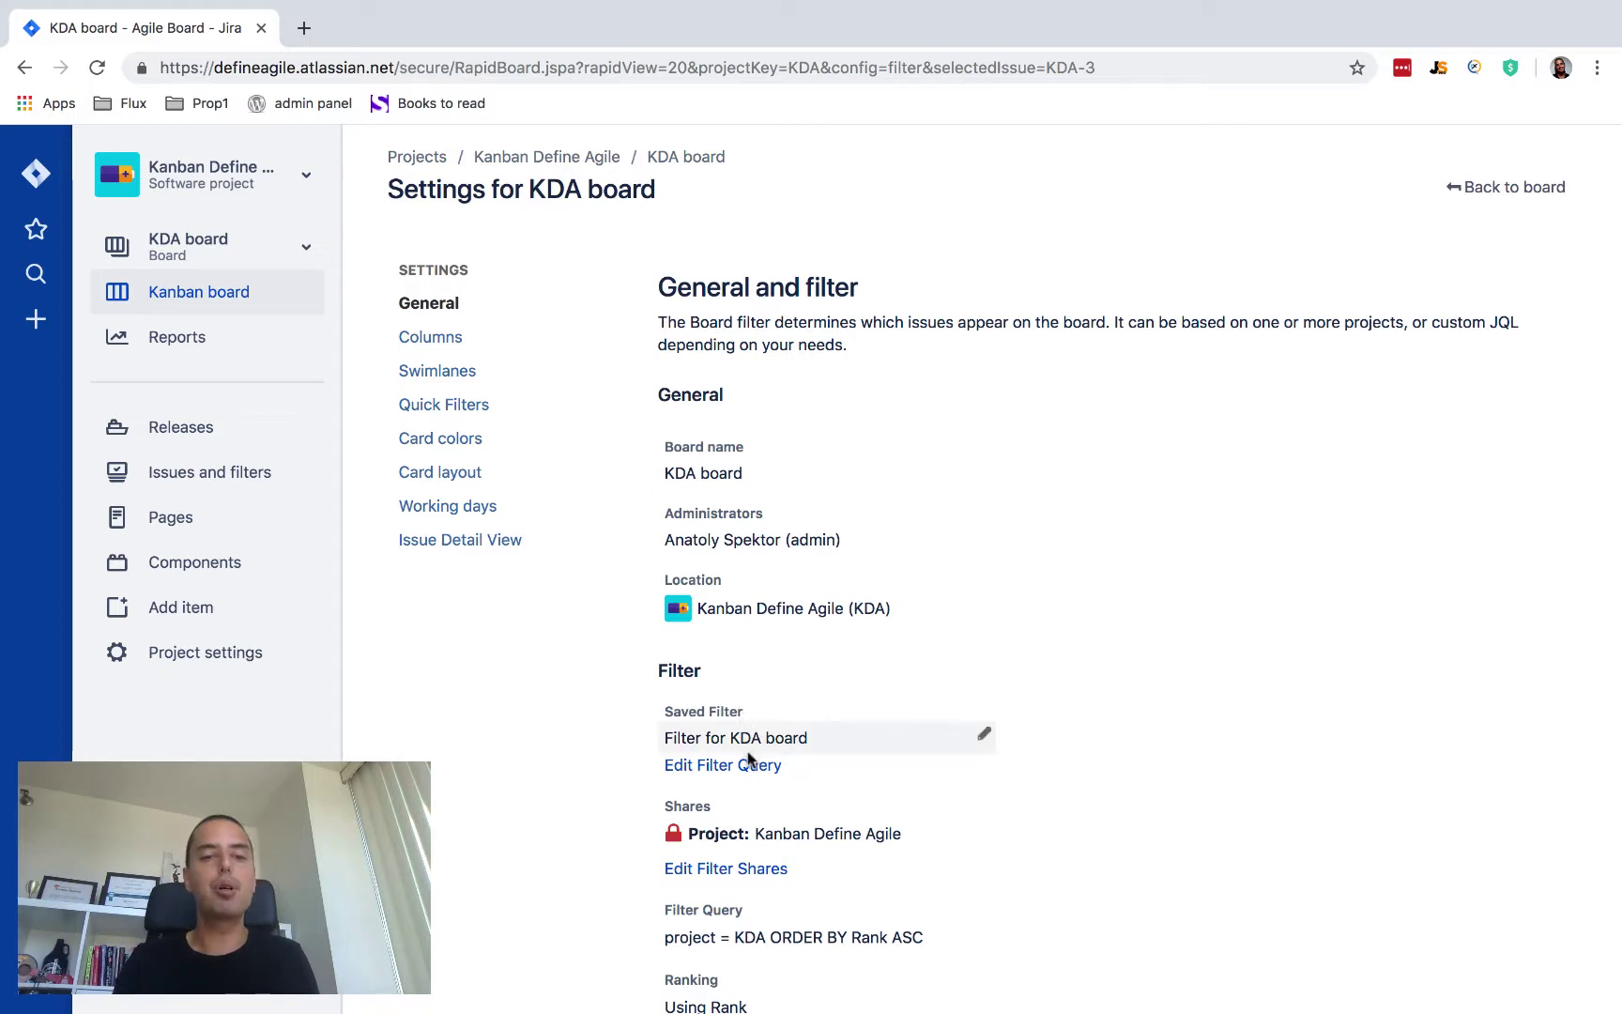
left_click(748, 772)
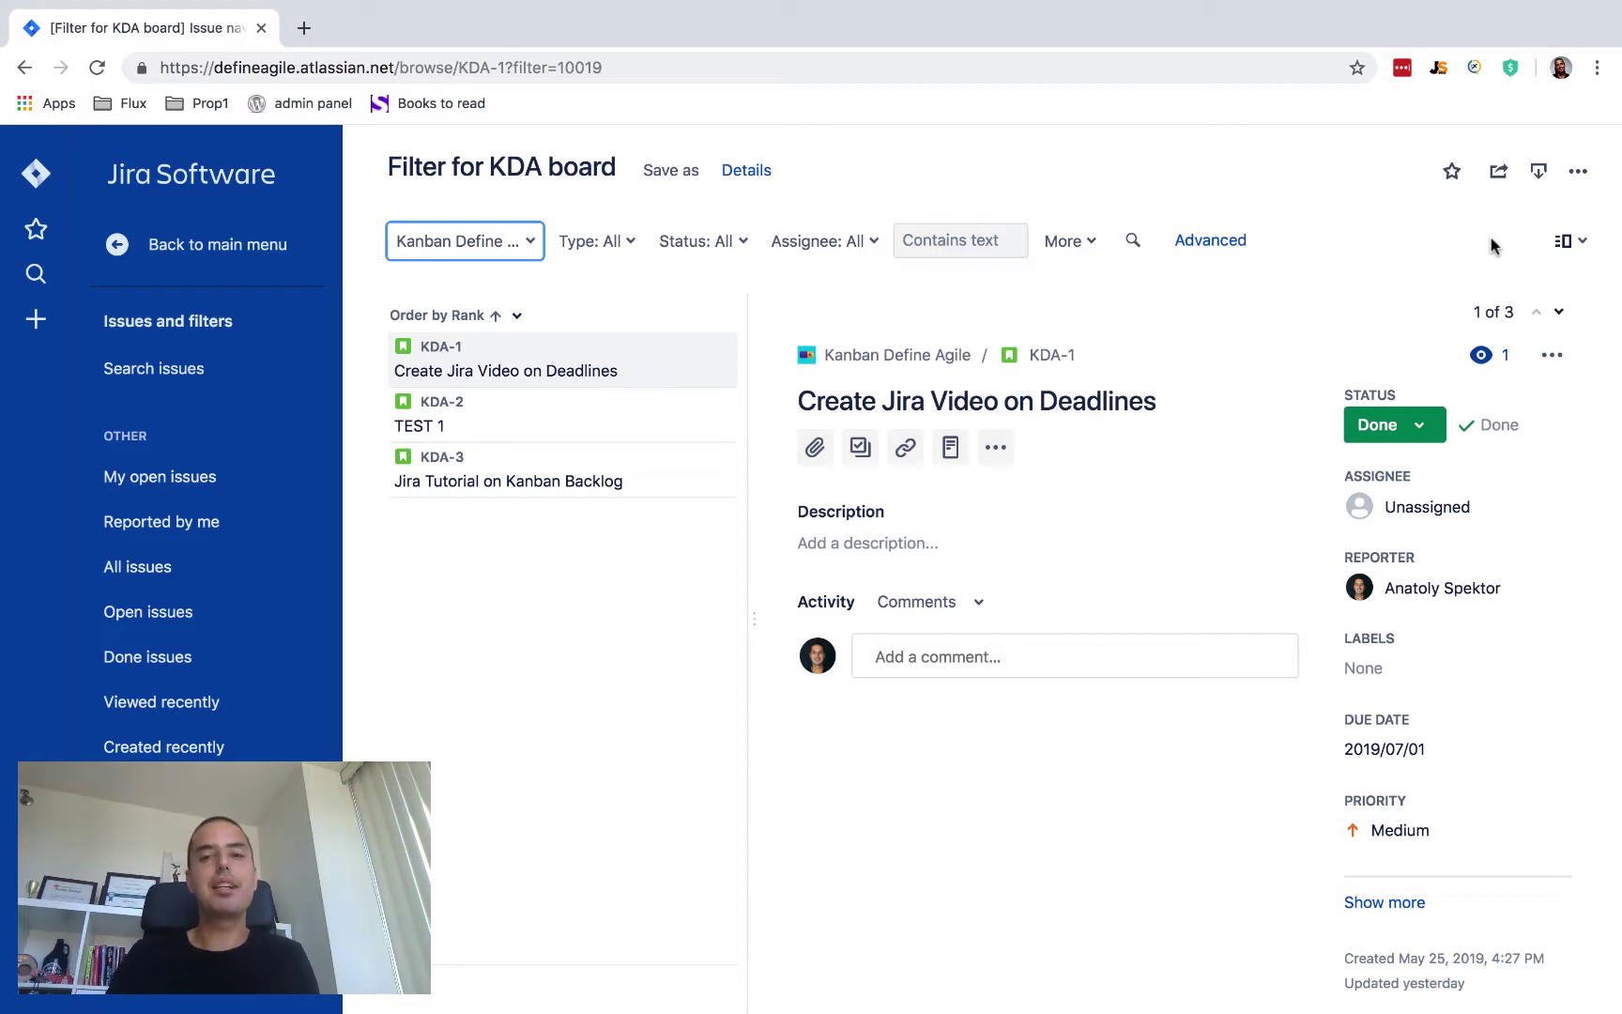
- Switch the KDA board filter to Advanced JQL mode reading project = KDA ORDER BY Rank ASC
left_click(1223, 246)
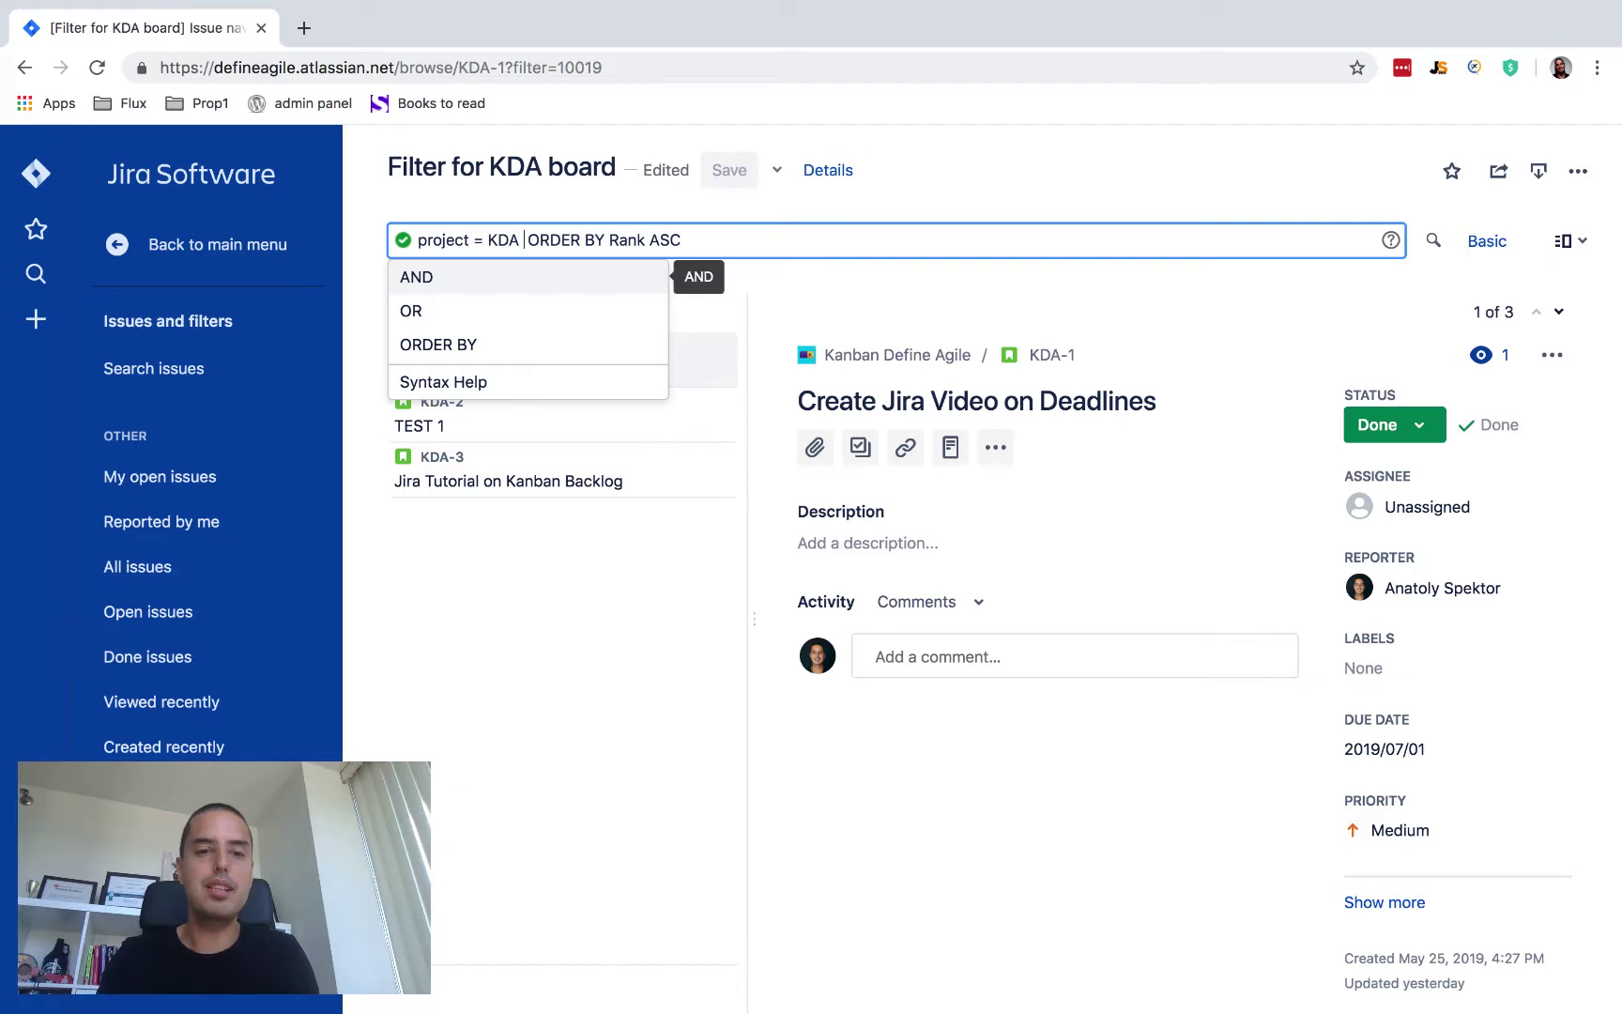
- Insert AND NOT (status = Done AND resolutiondate > -1d) before ORDER BY in the JQL
type("AND")
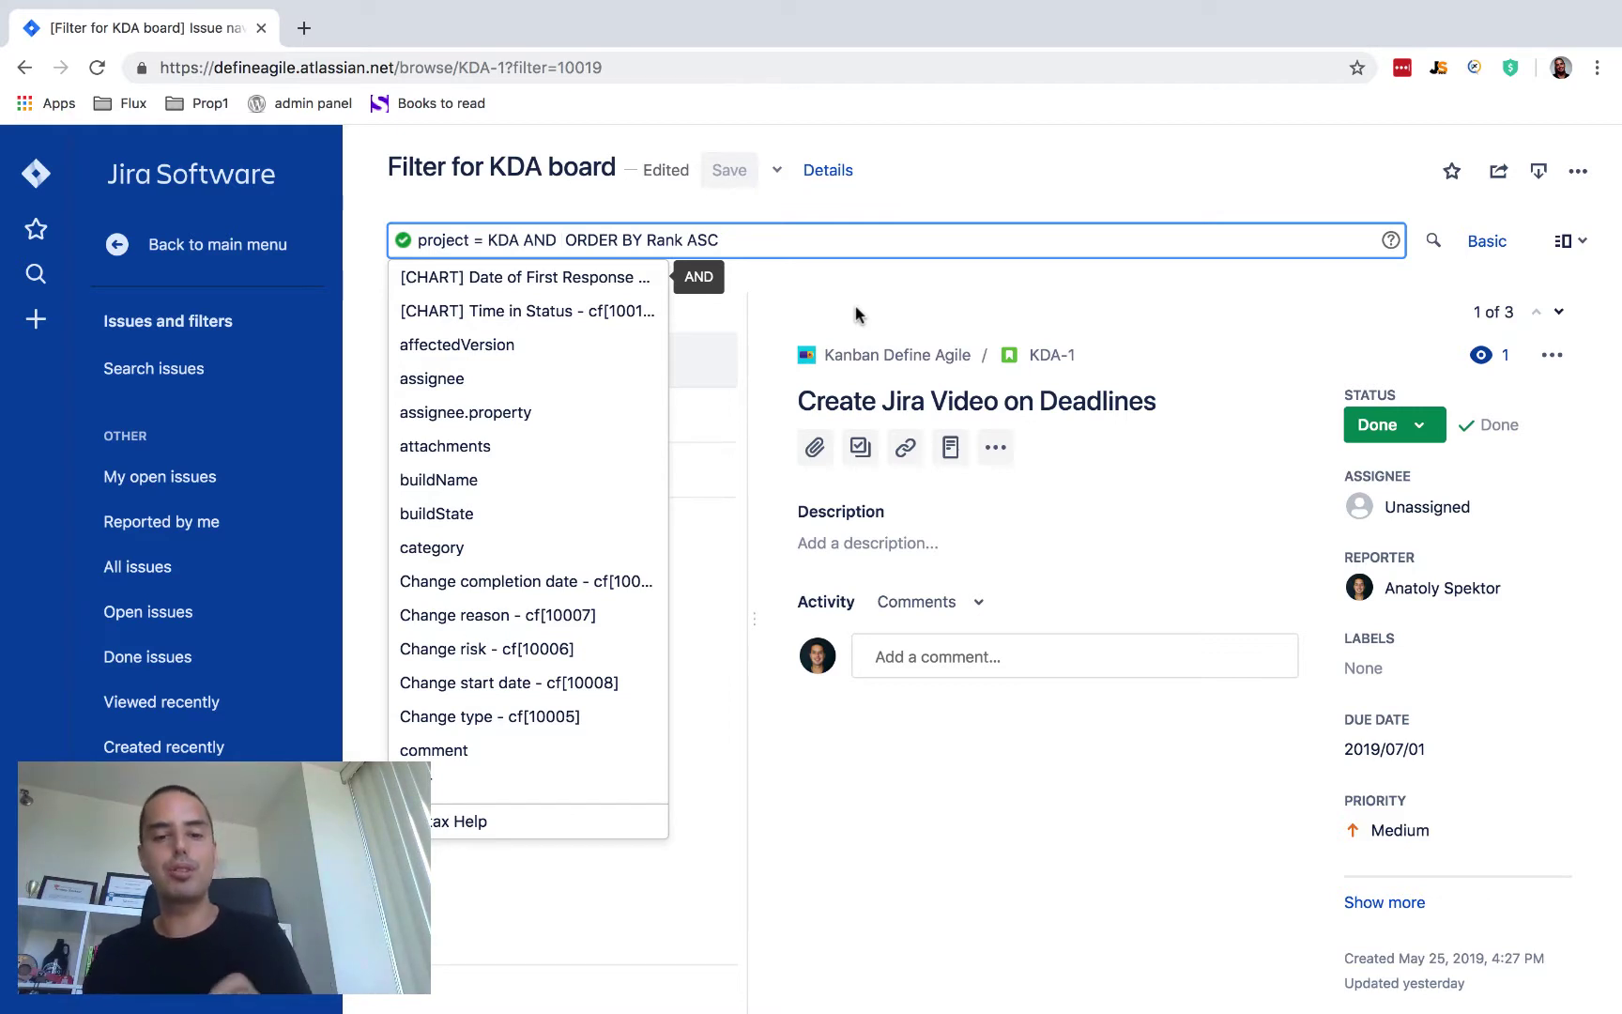
type("NOT")
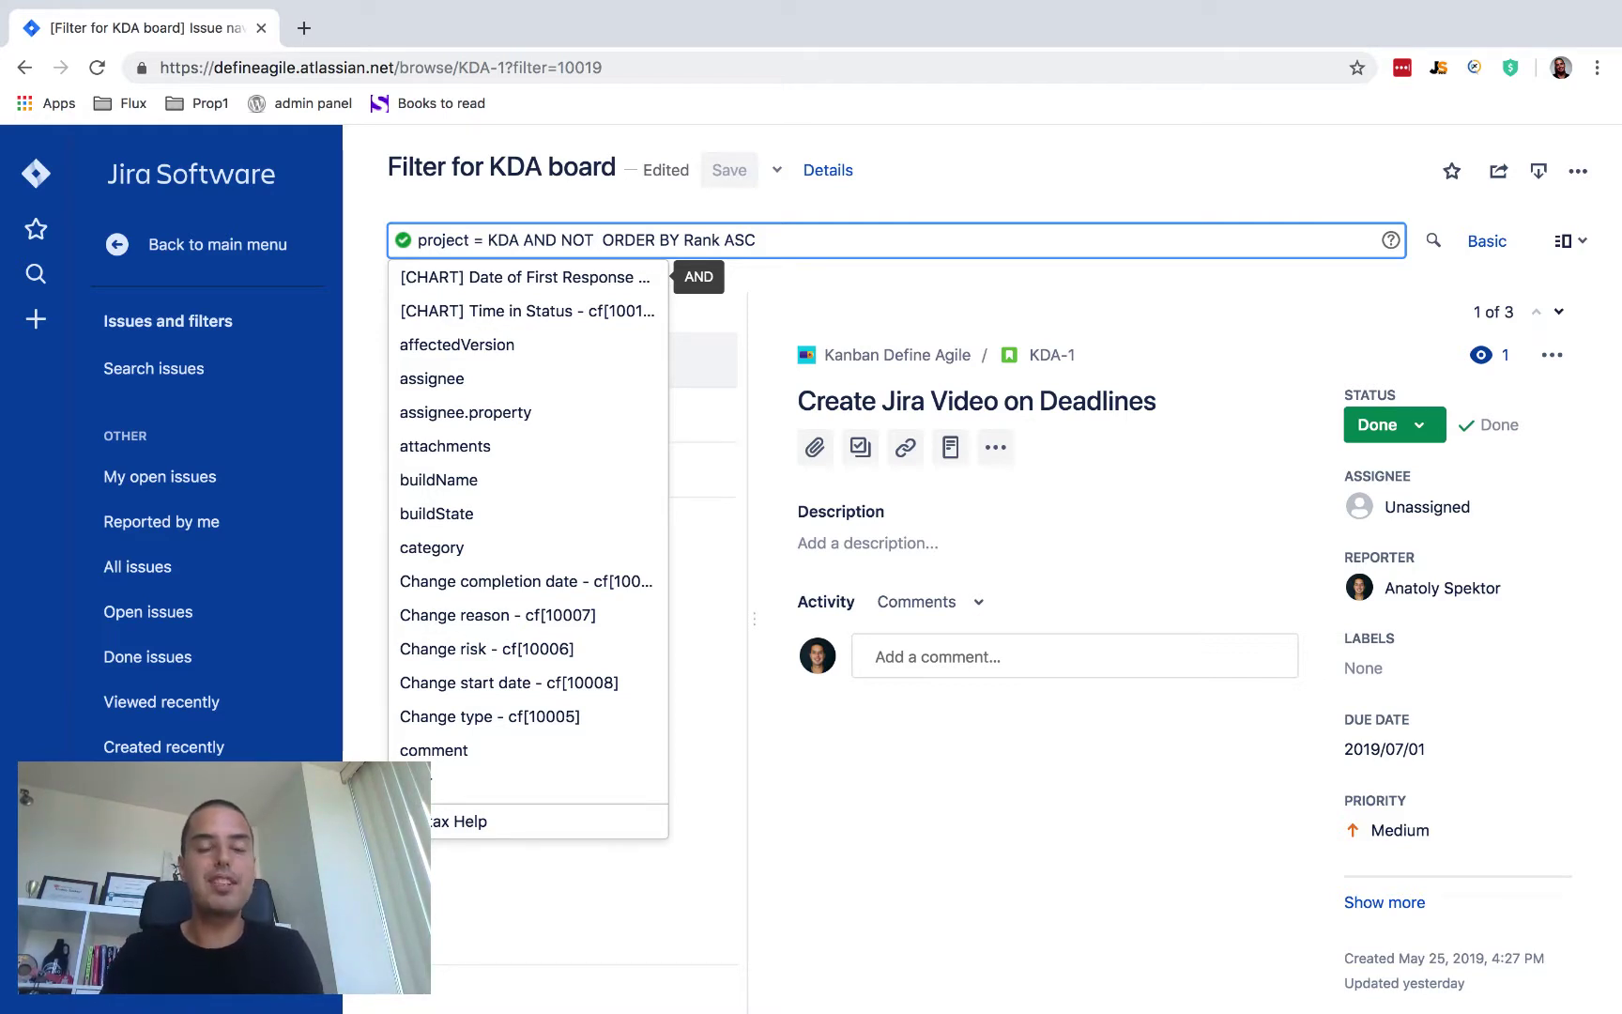
type("(")
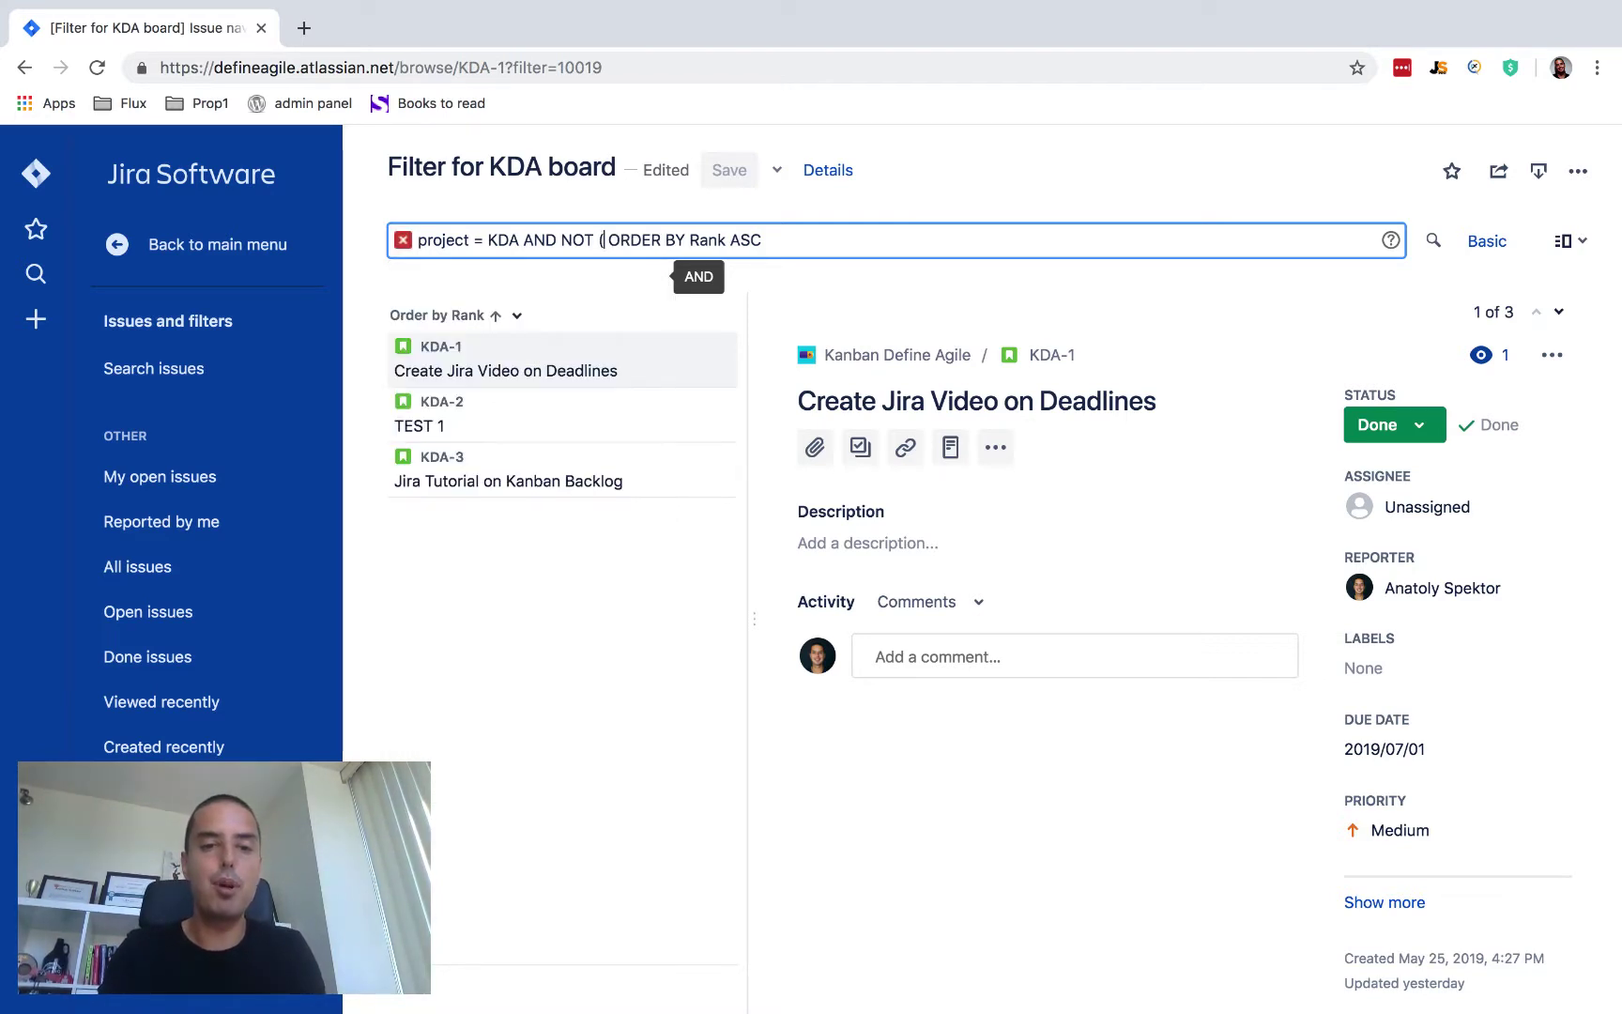
type(")")
key("Left")
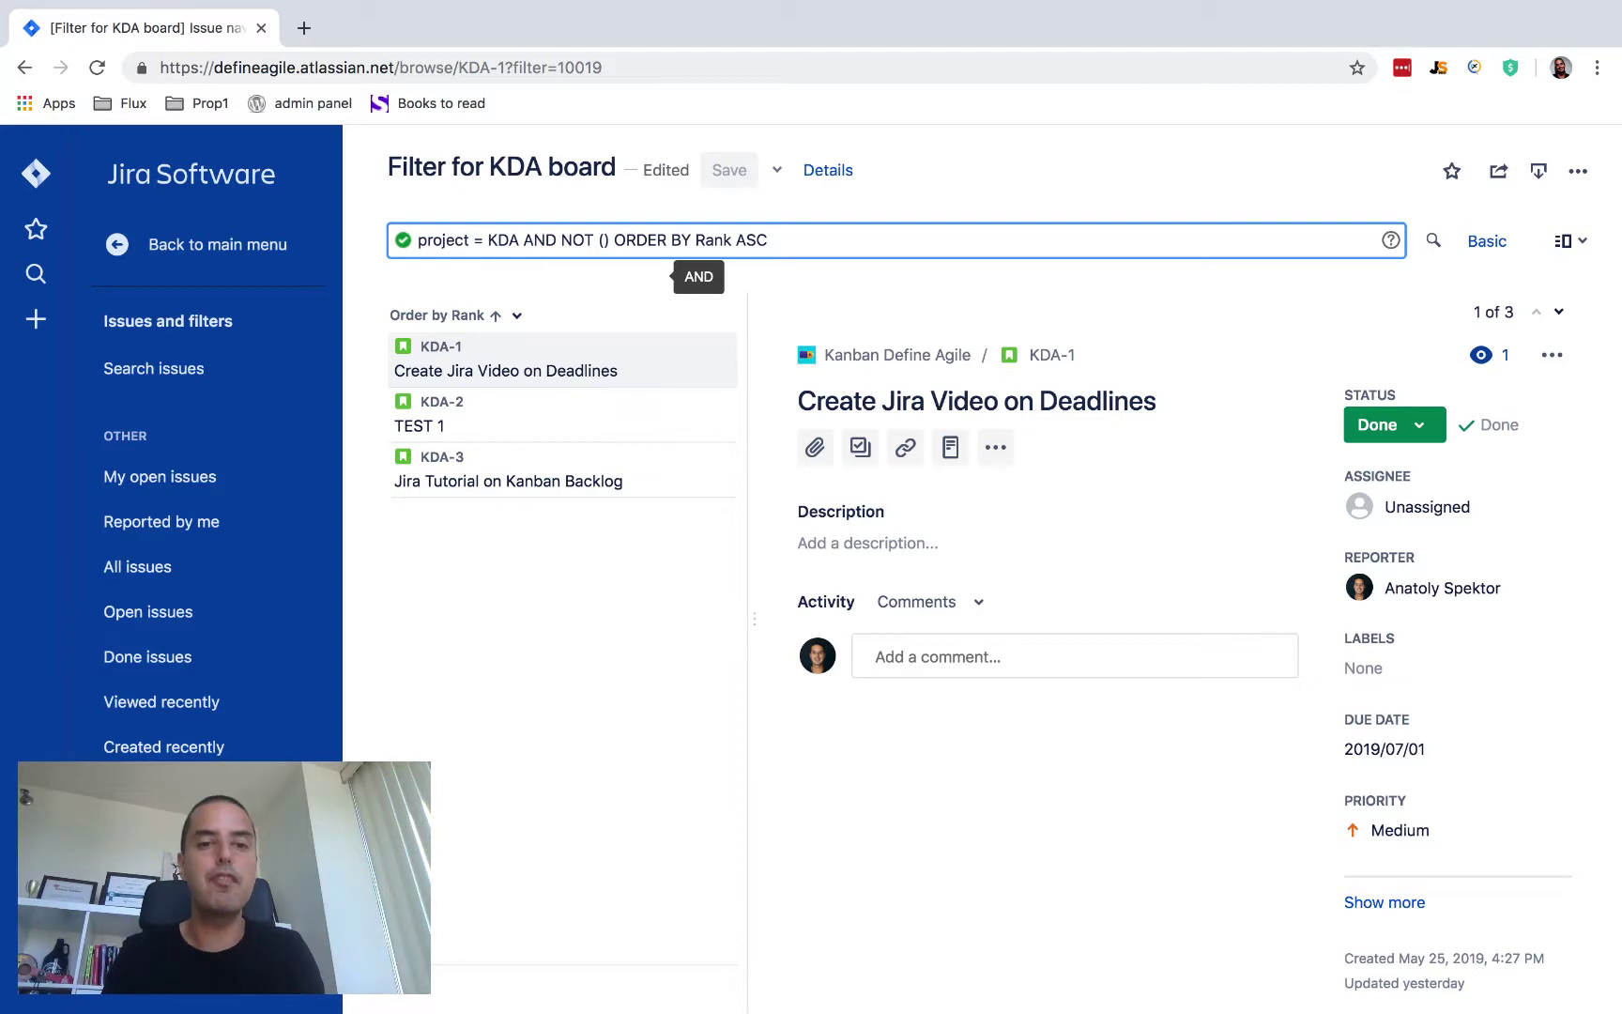
type("s")
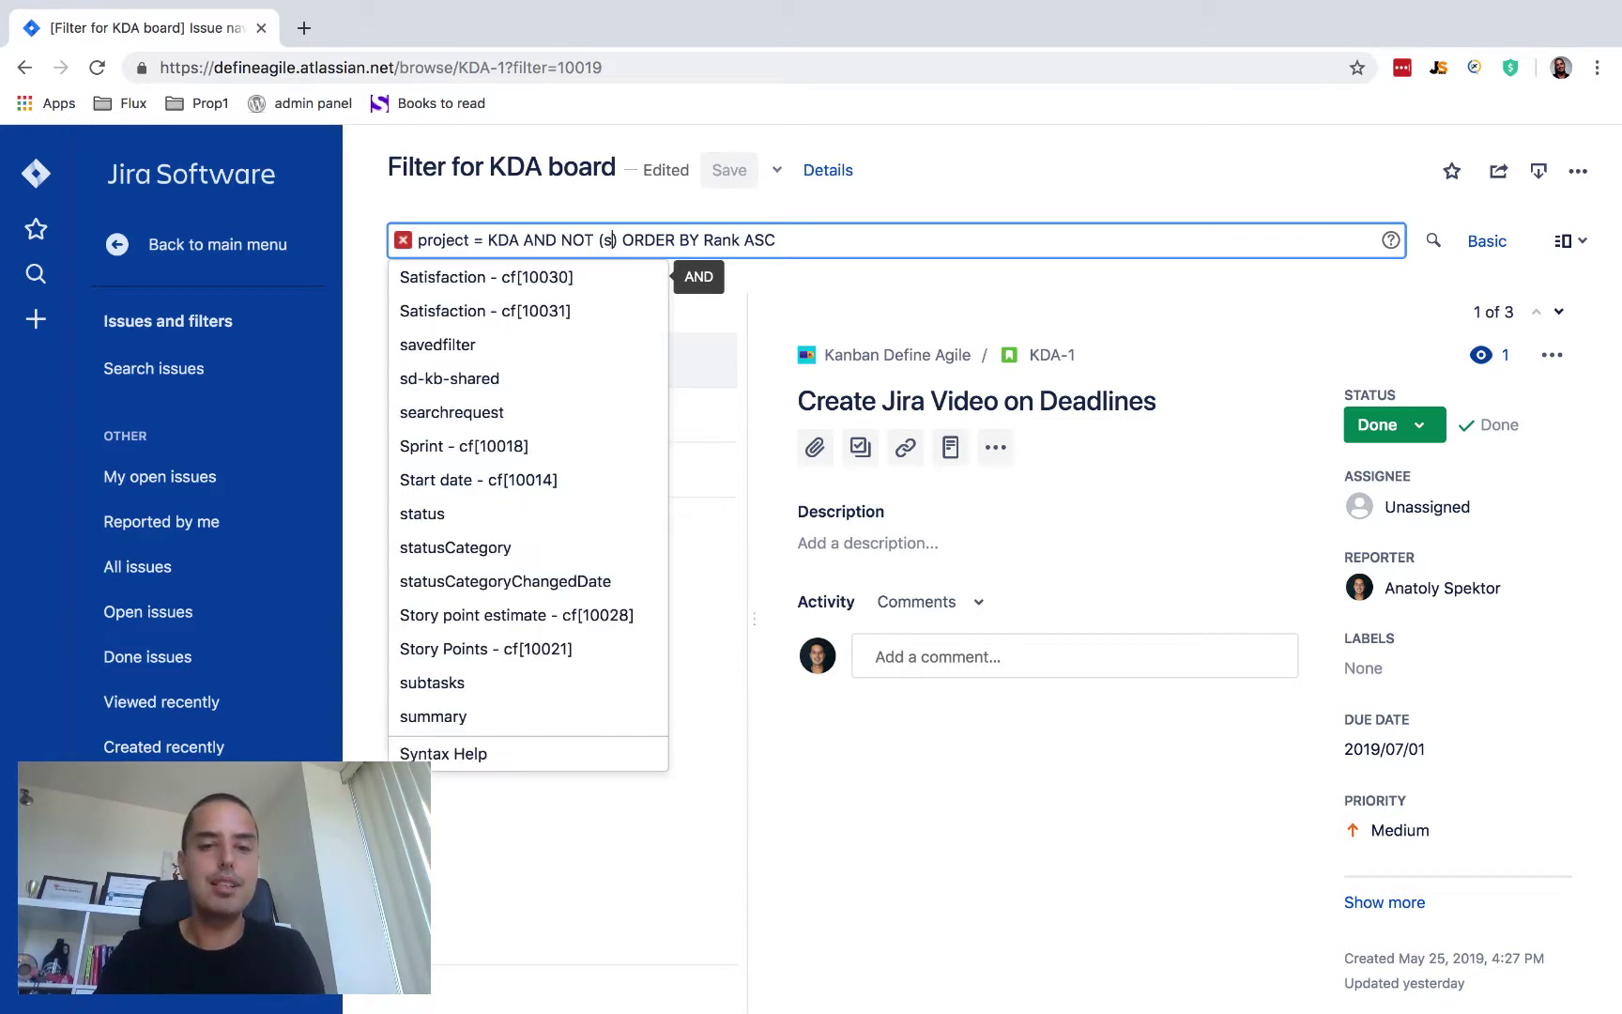
type("tatus ")
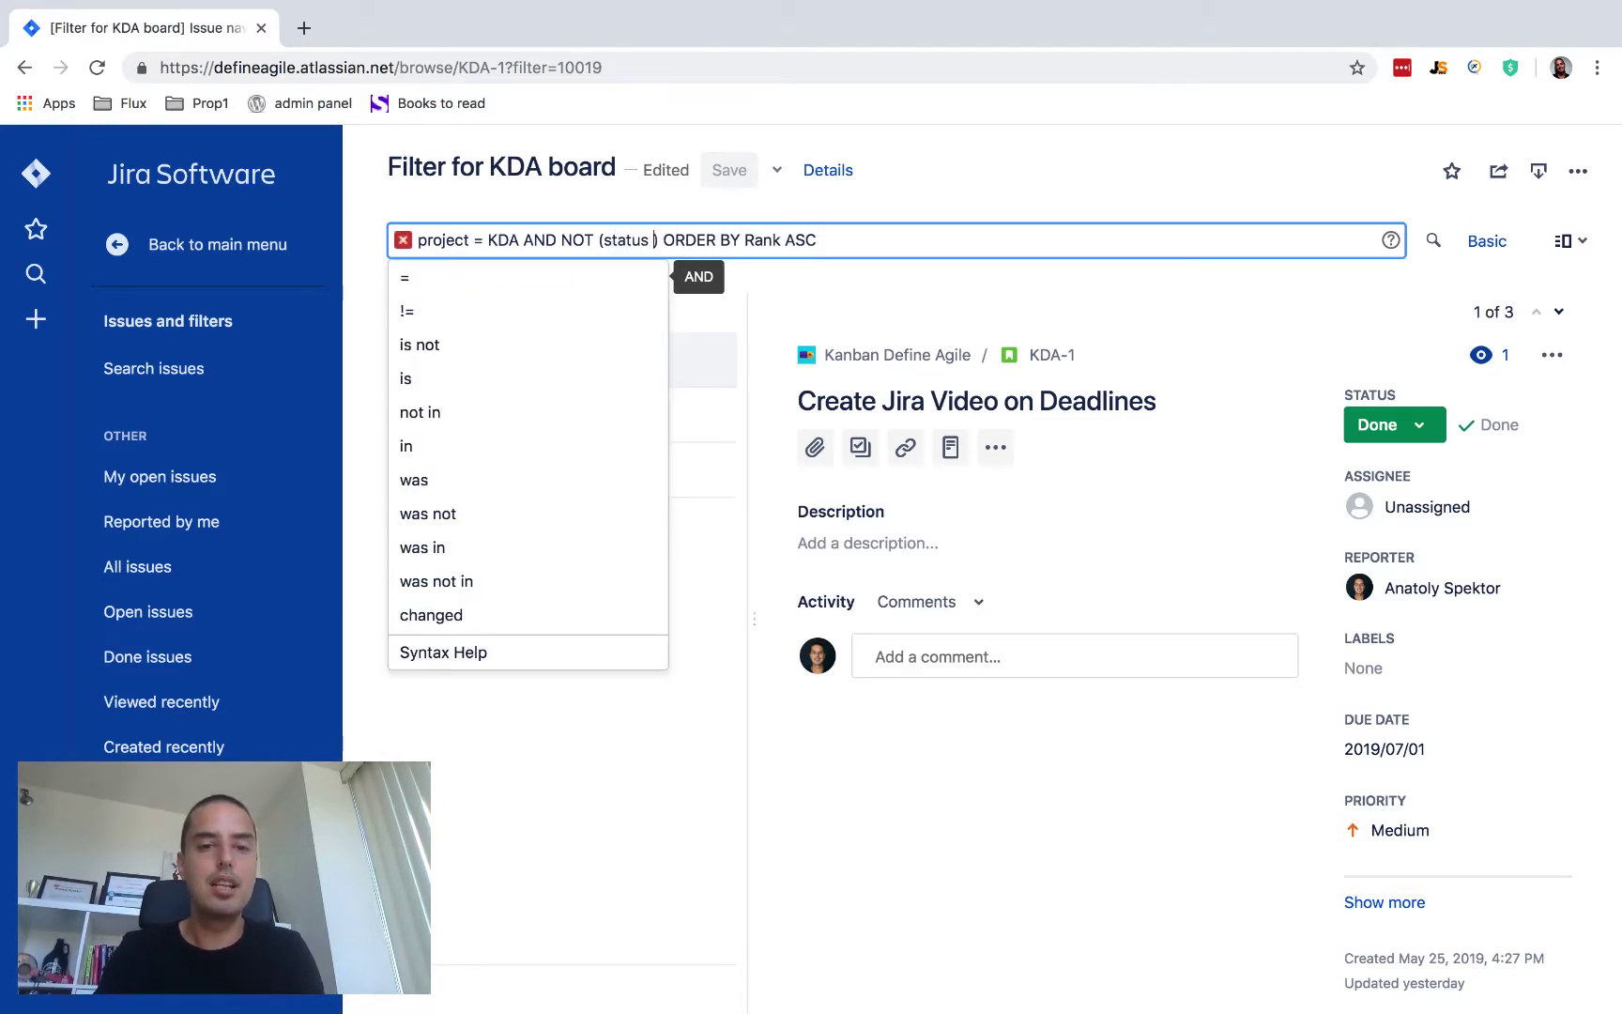
type("= ")
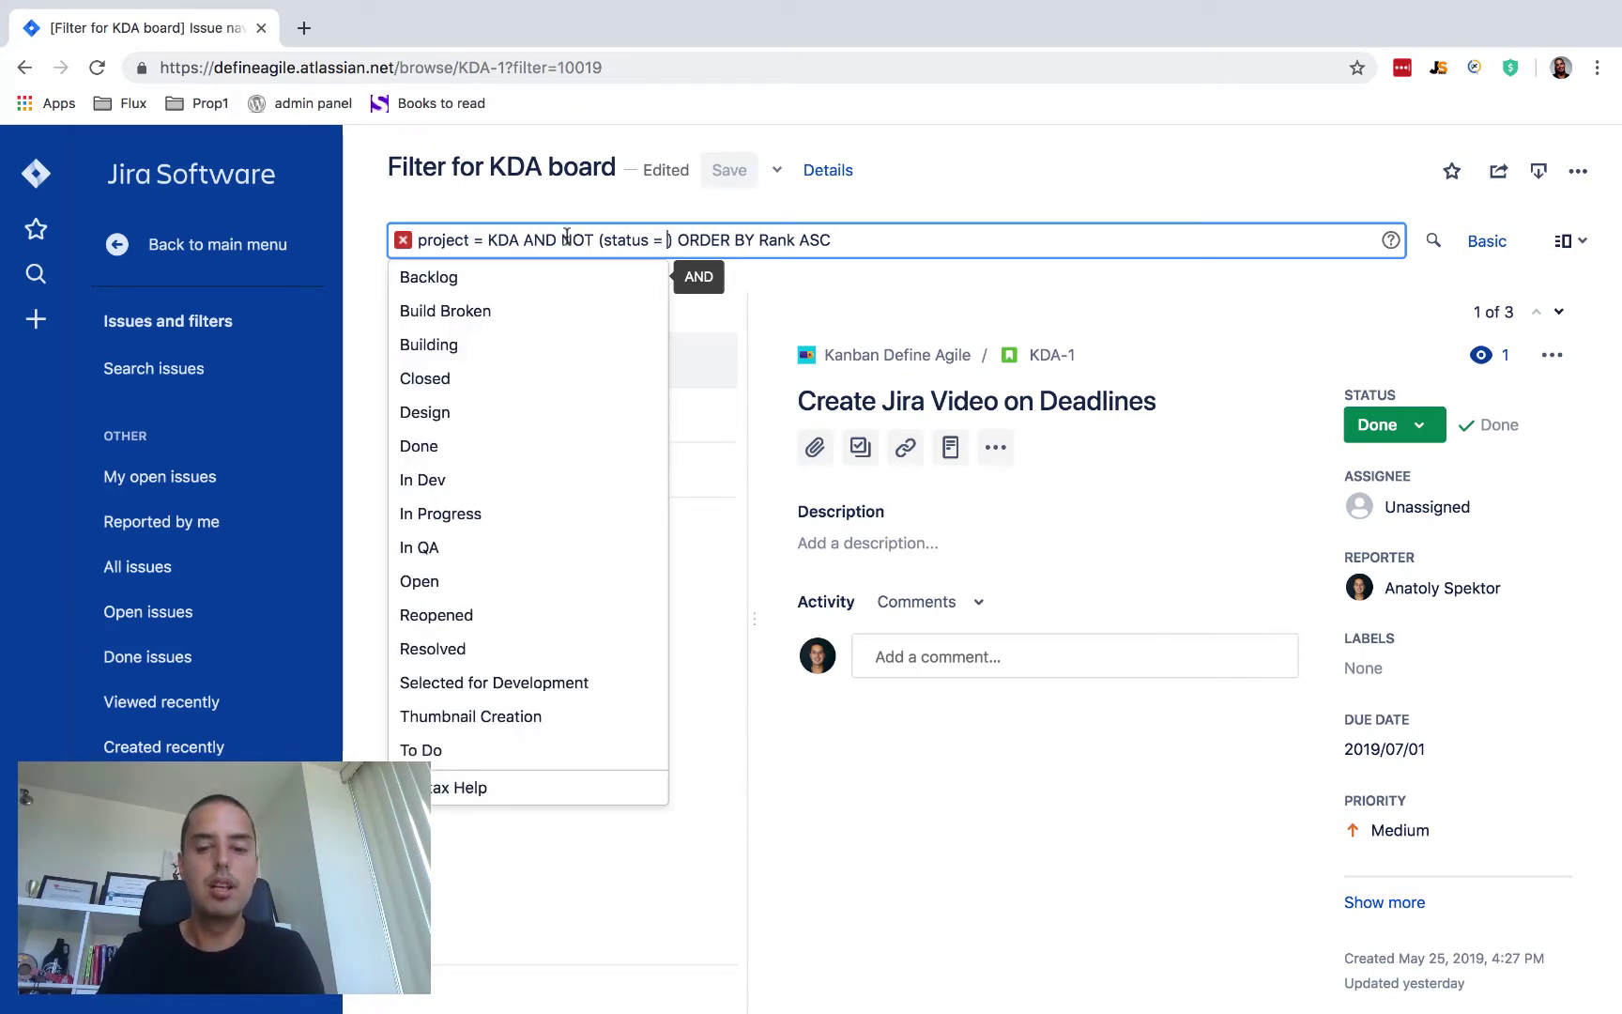
type("DONE")
key("BackSpace")
key("BackSpace")
key("BackSpace")
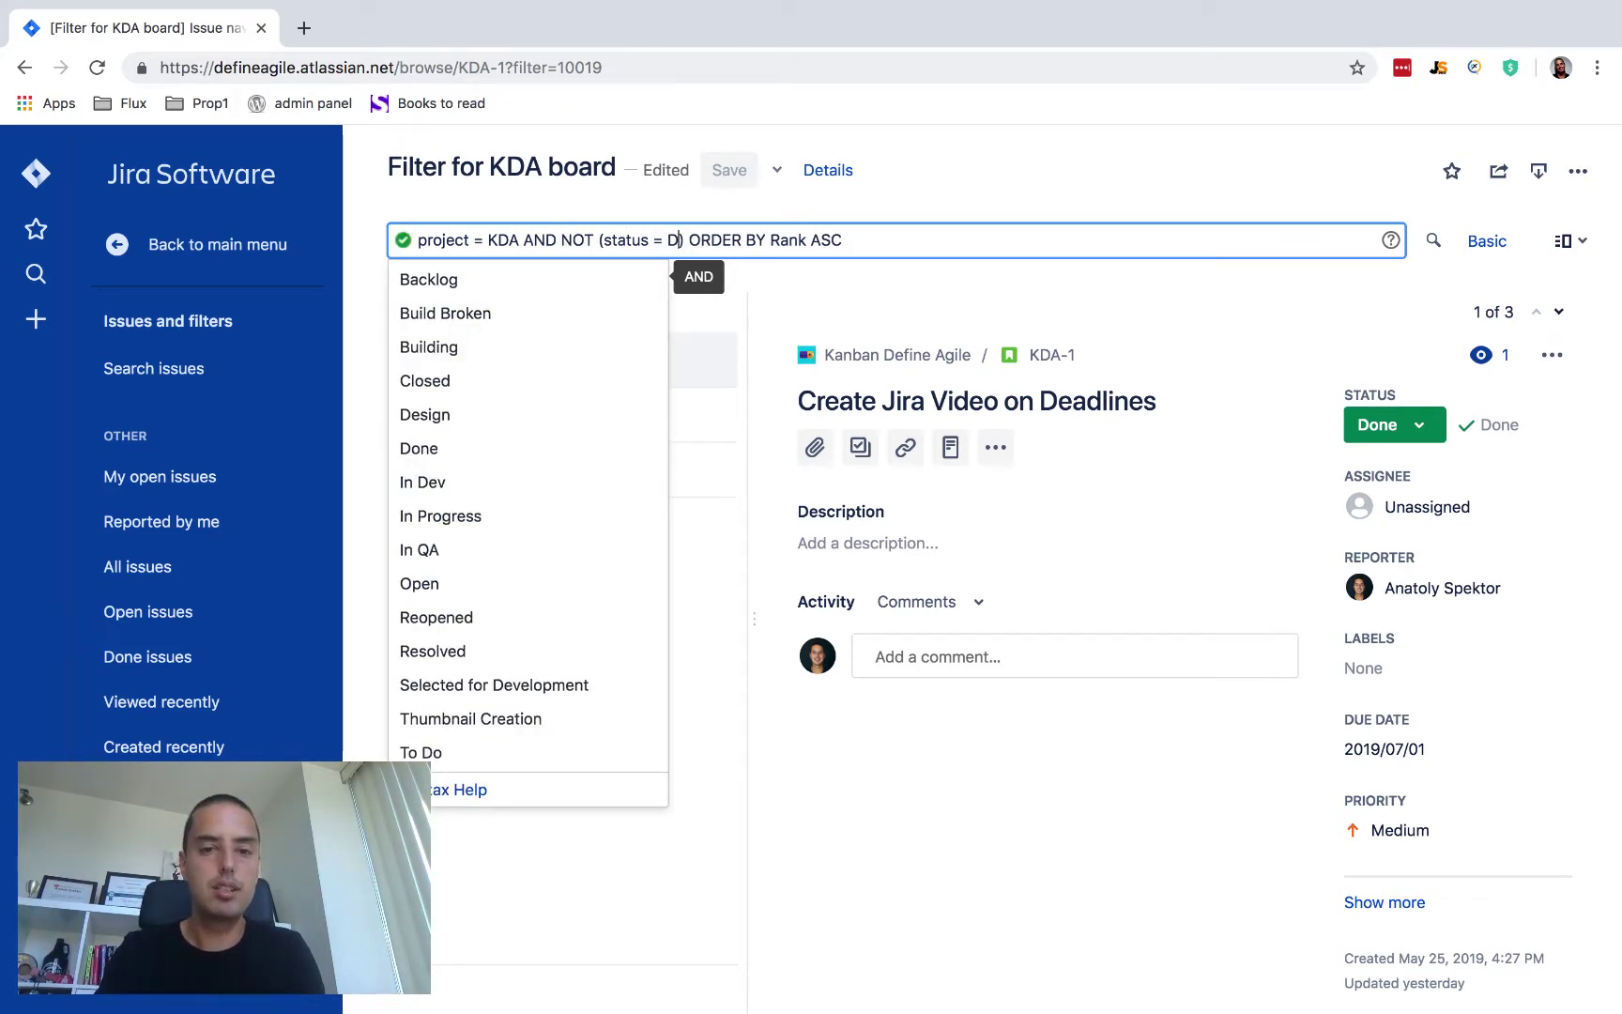
type("one AN")
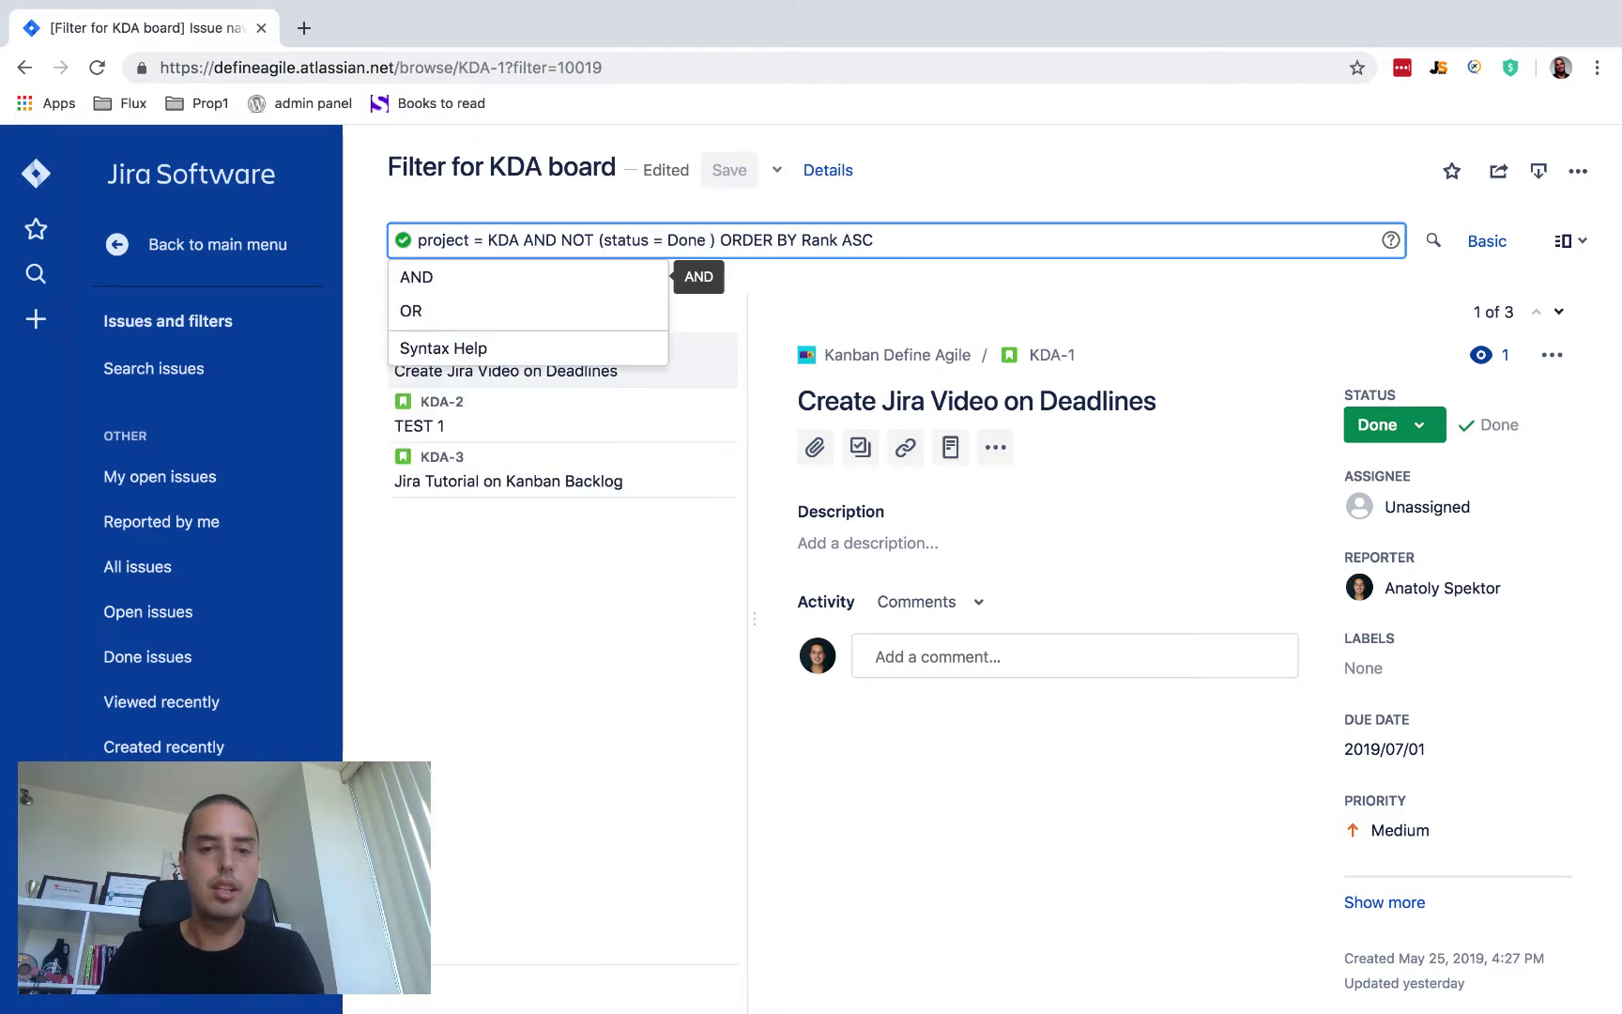
type("D resosl")
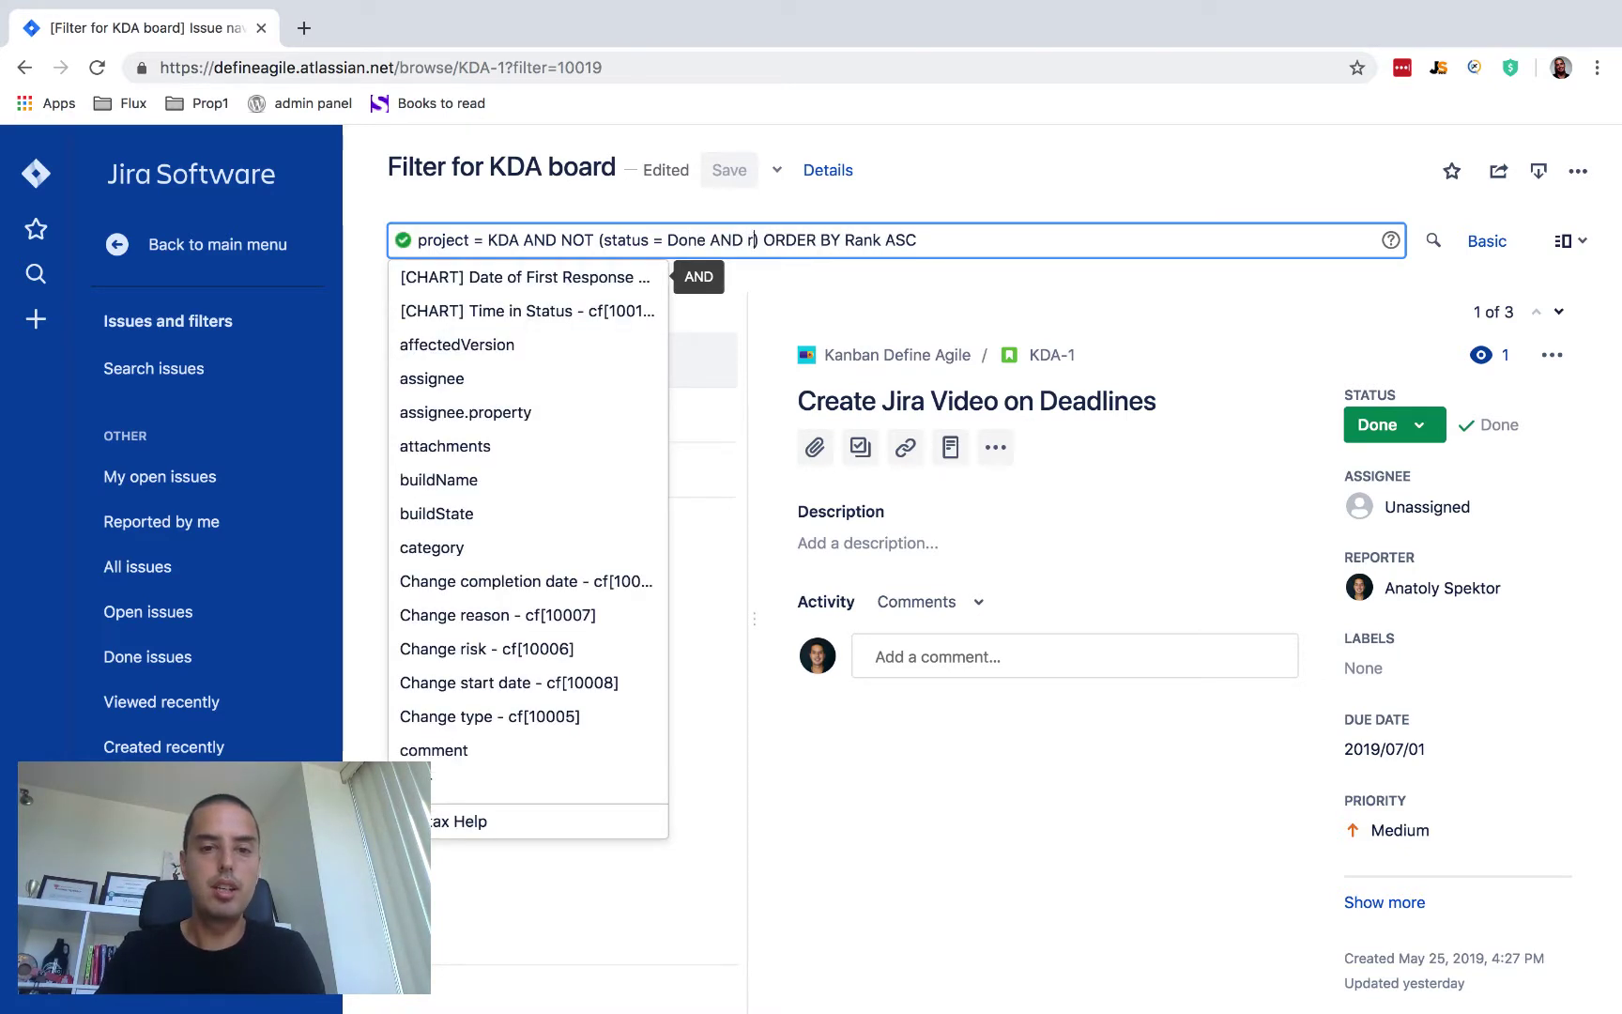
key("BackSpace")
key("BackSpace")
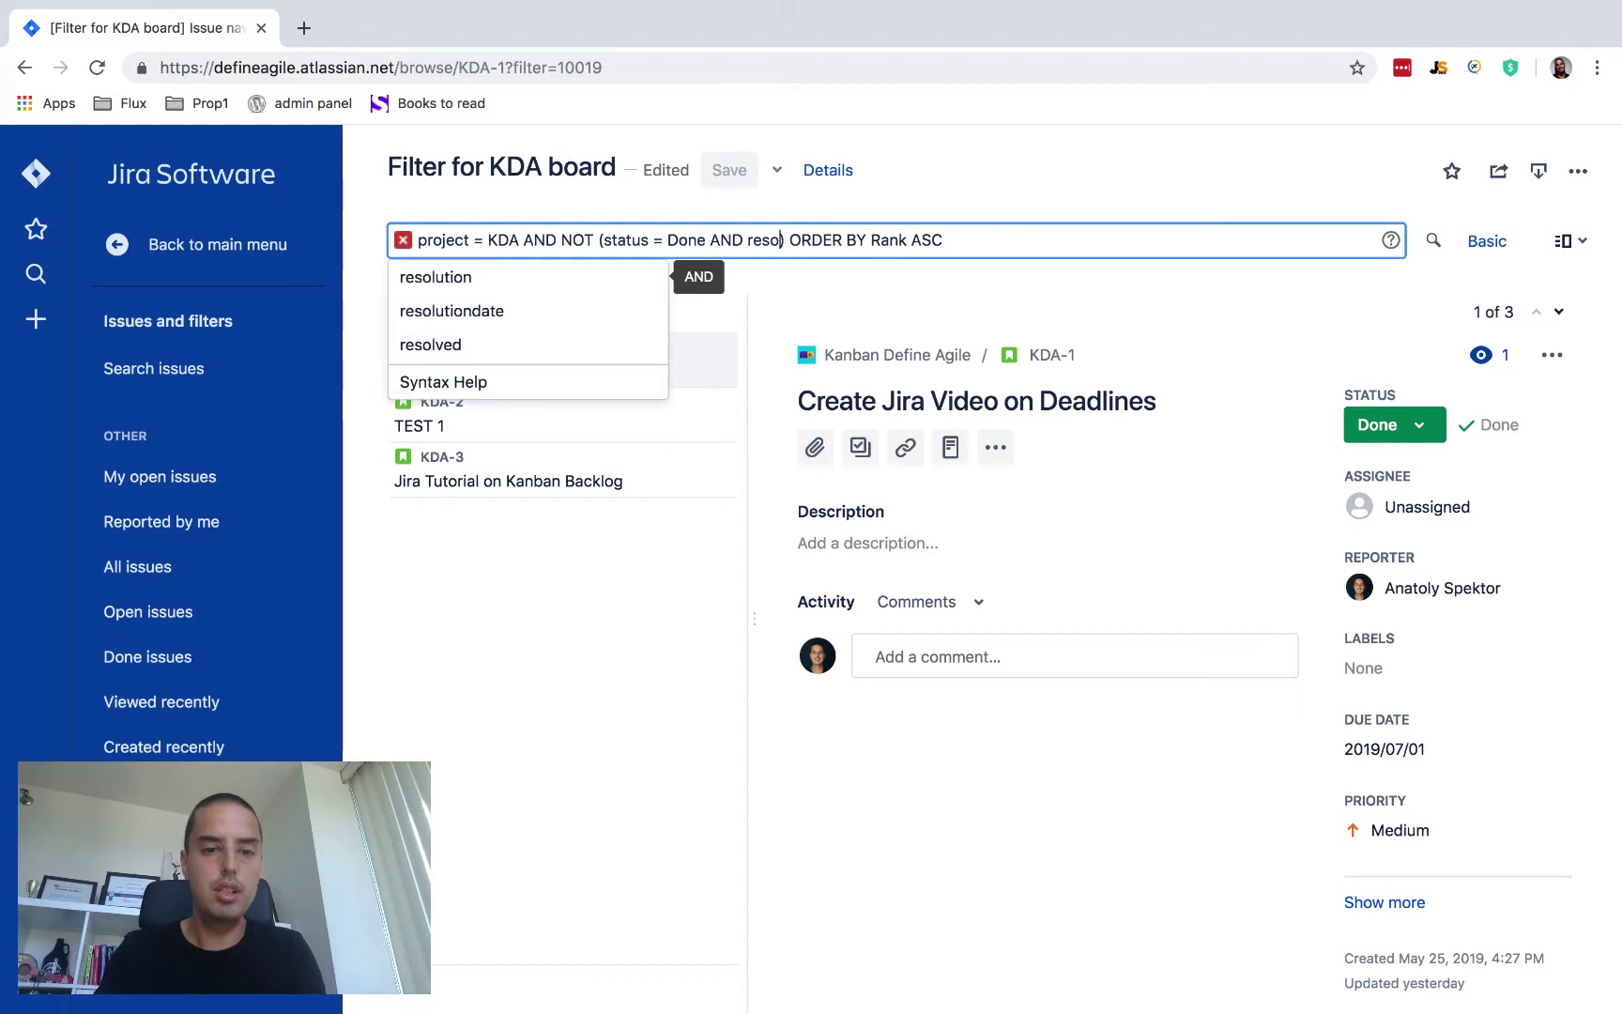
left_click(440, 310)
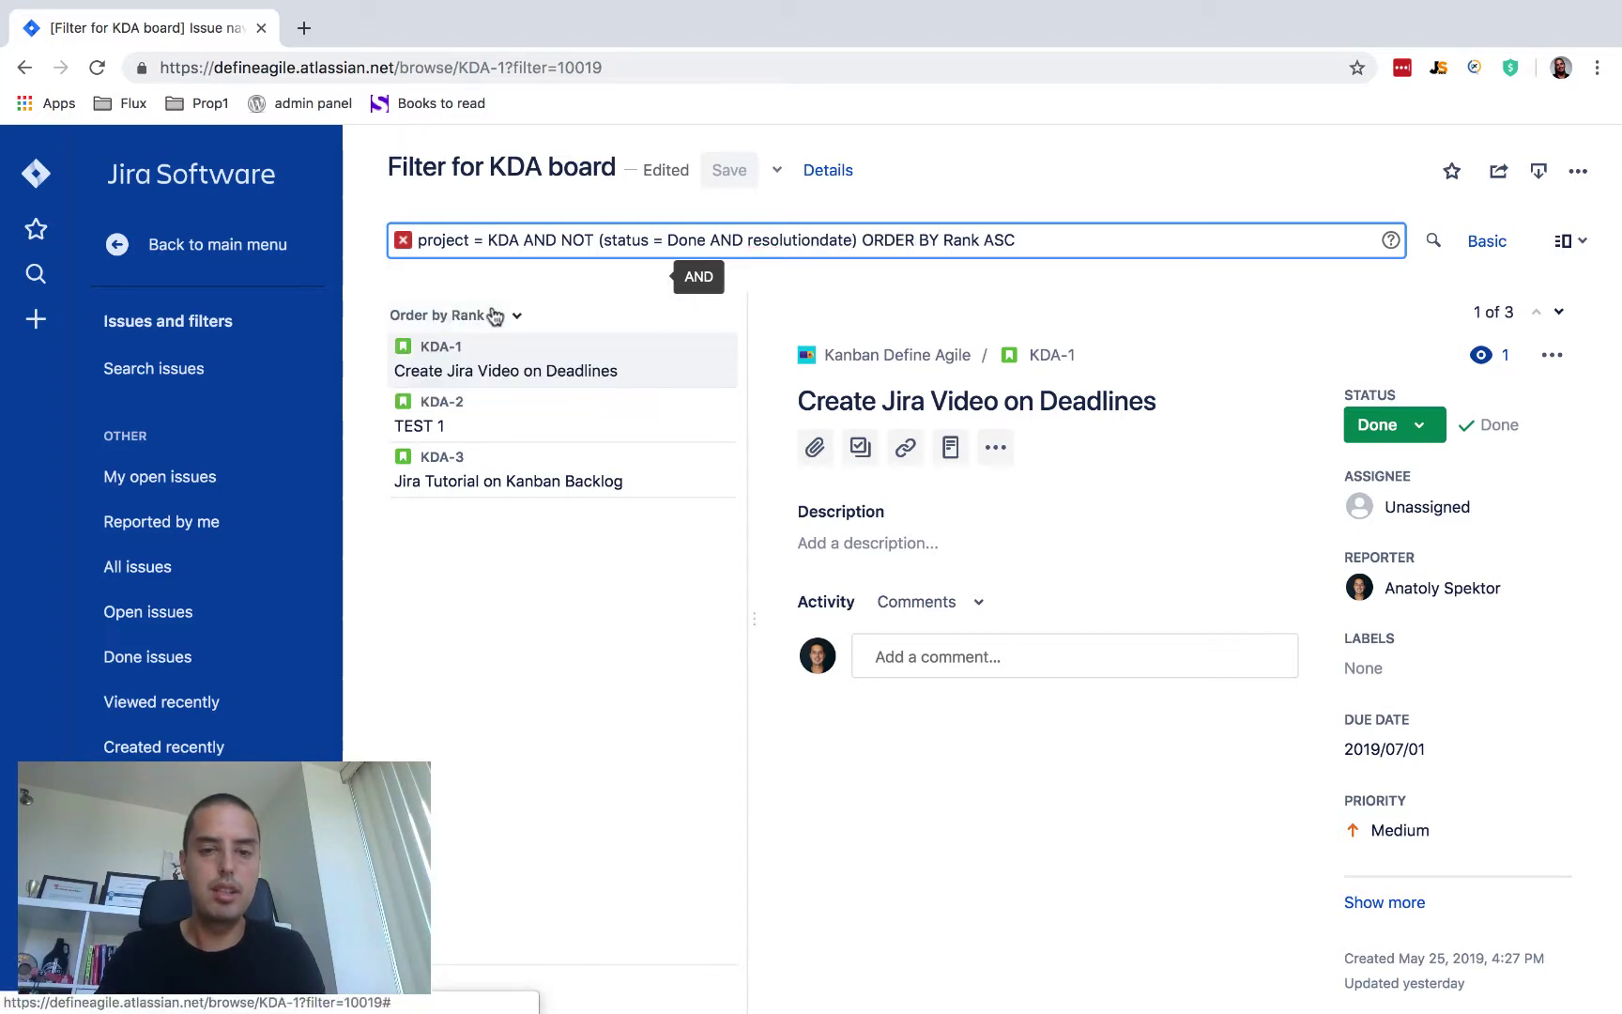
type("> ")
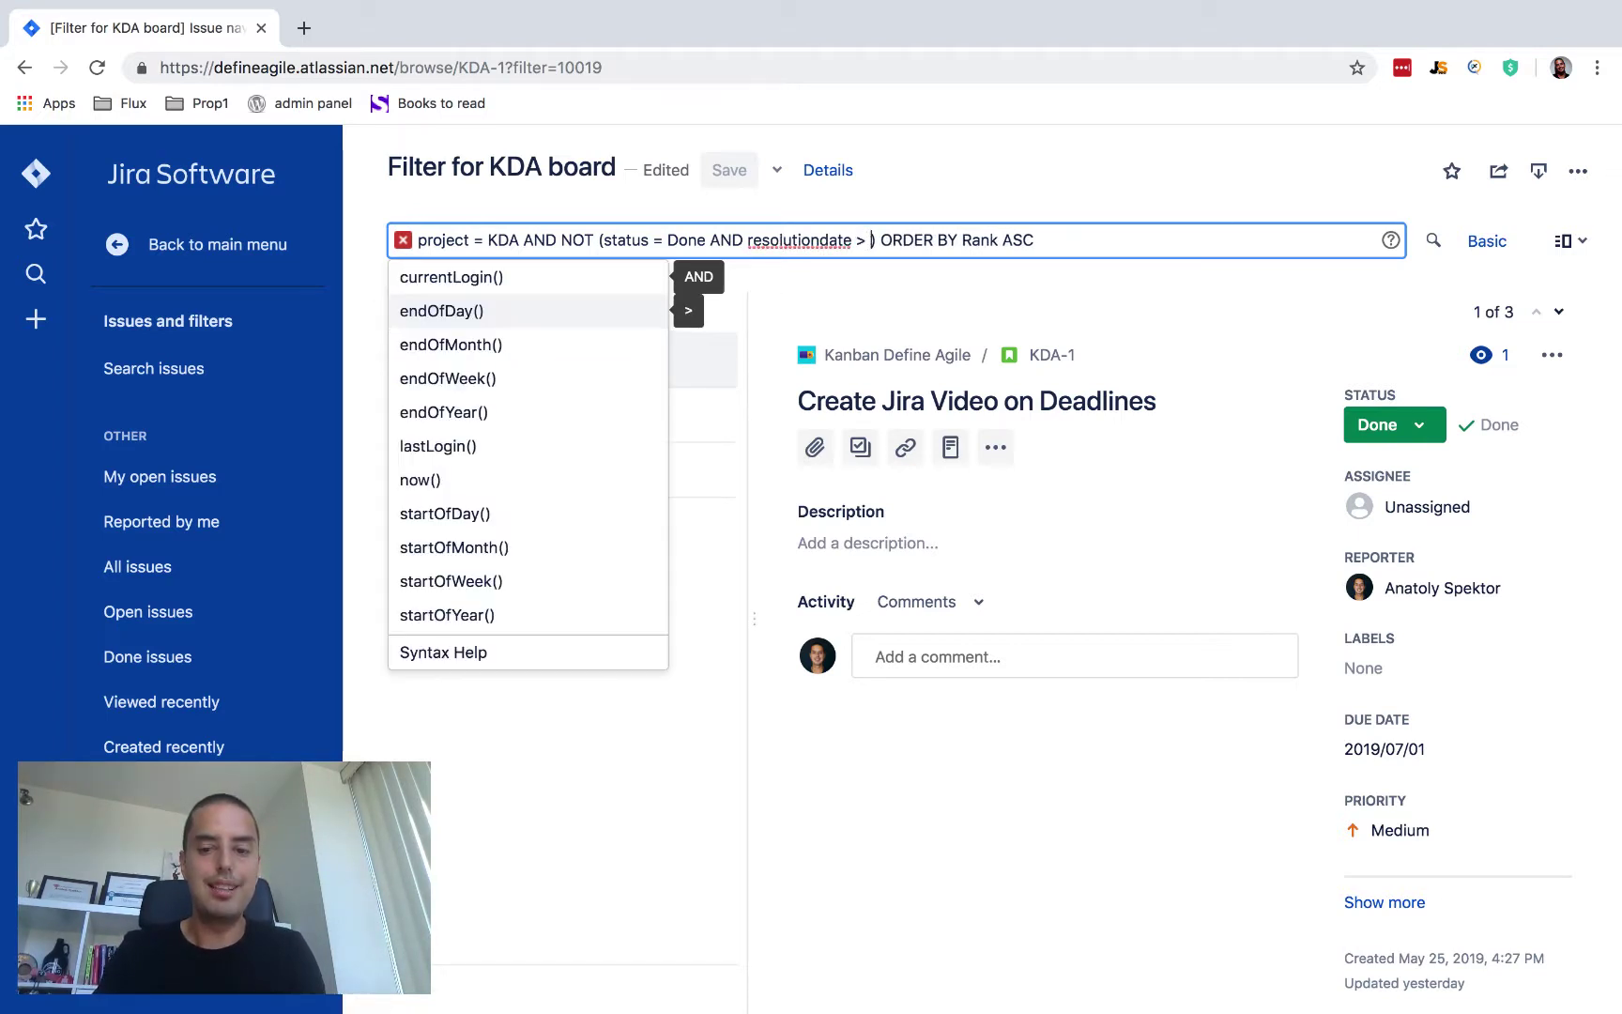
type("-1d")
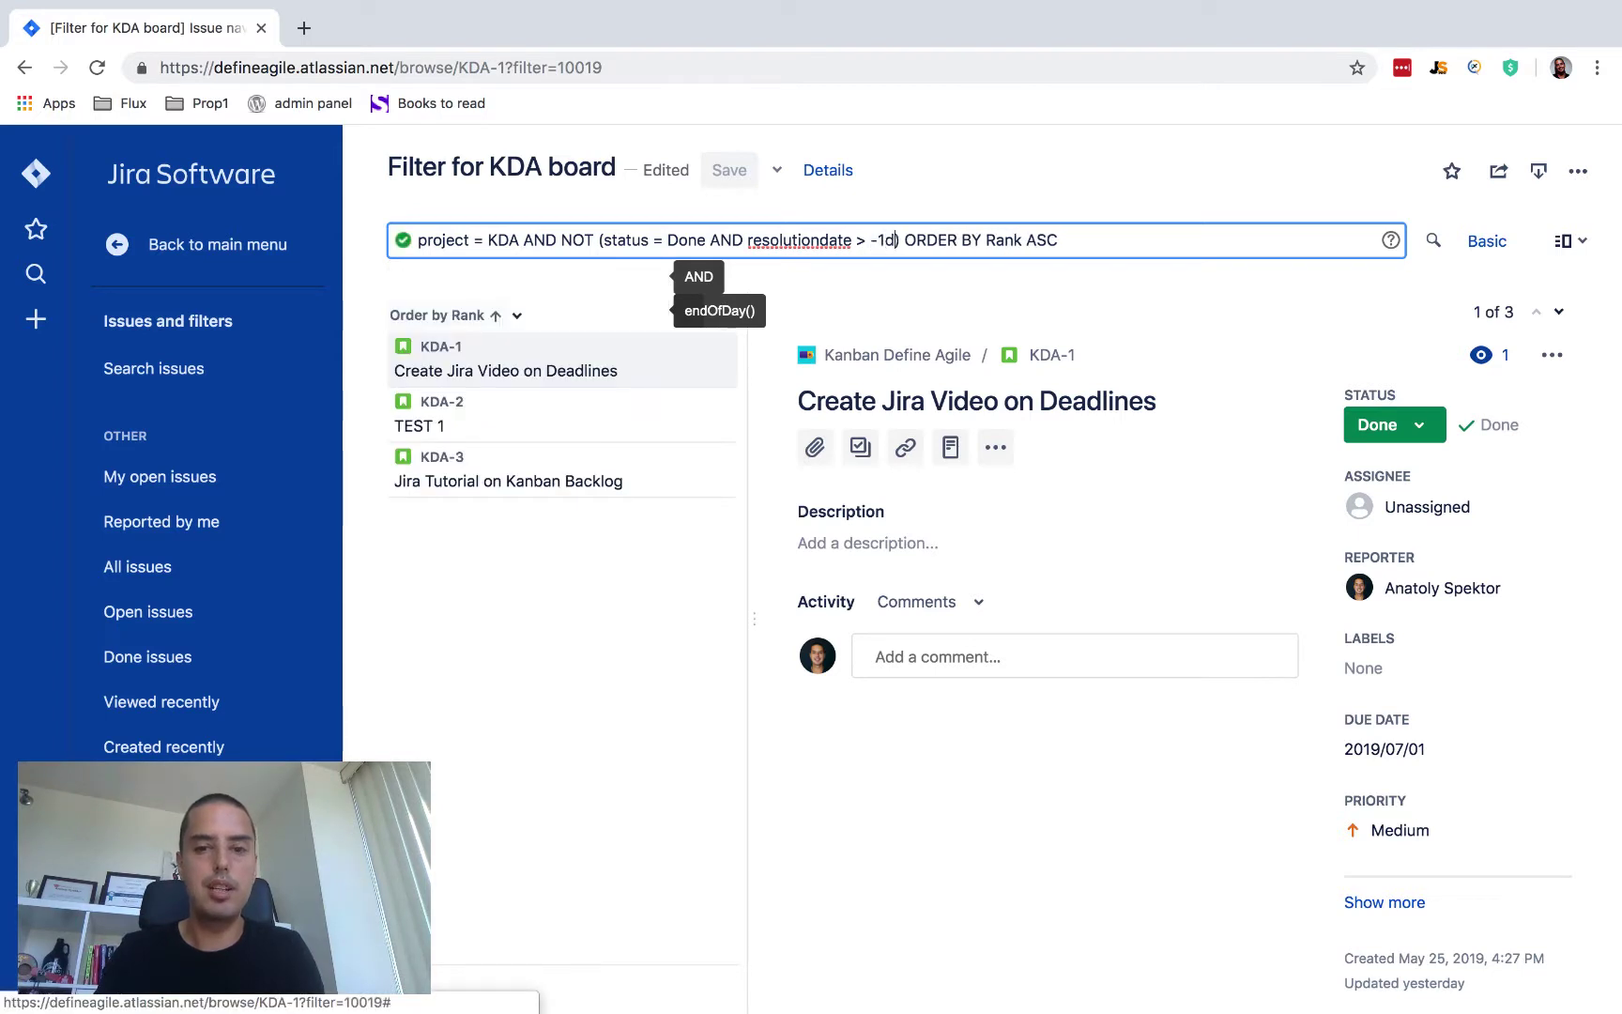
- Run the edited JQL query and save the KDA board filter
left_click(954, 169)
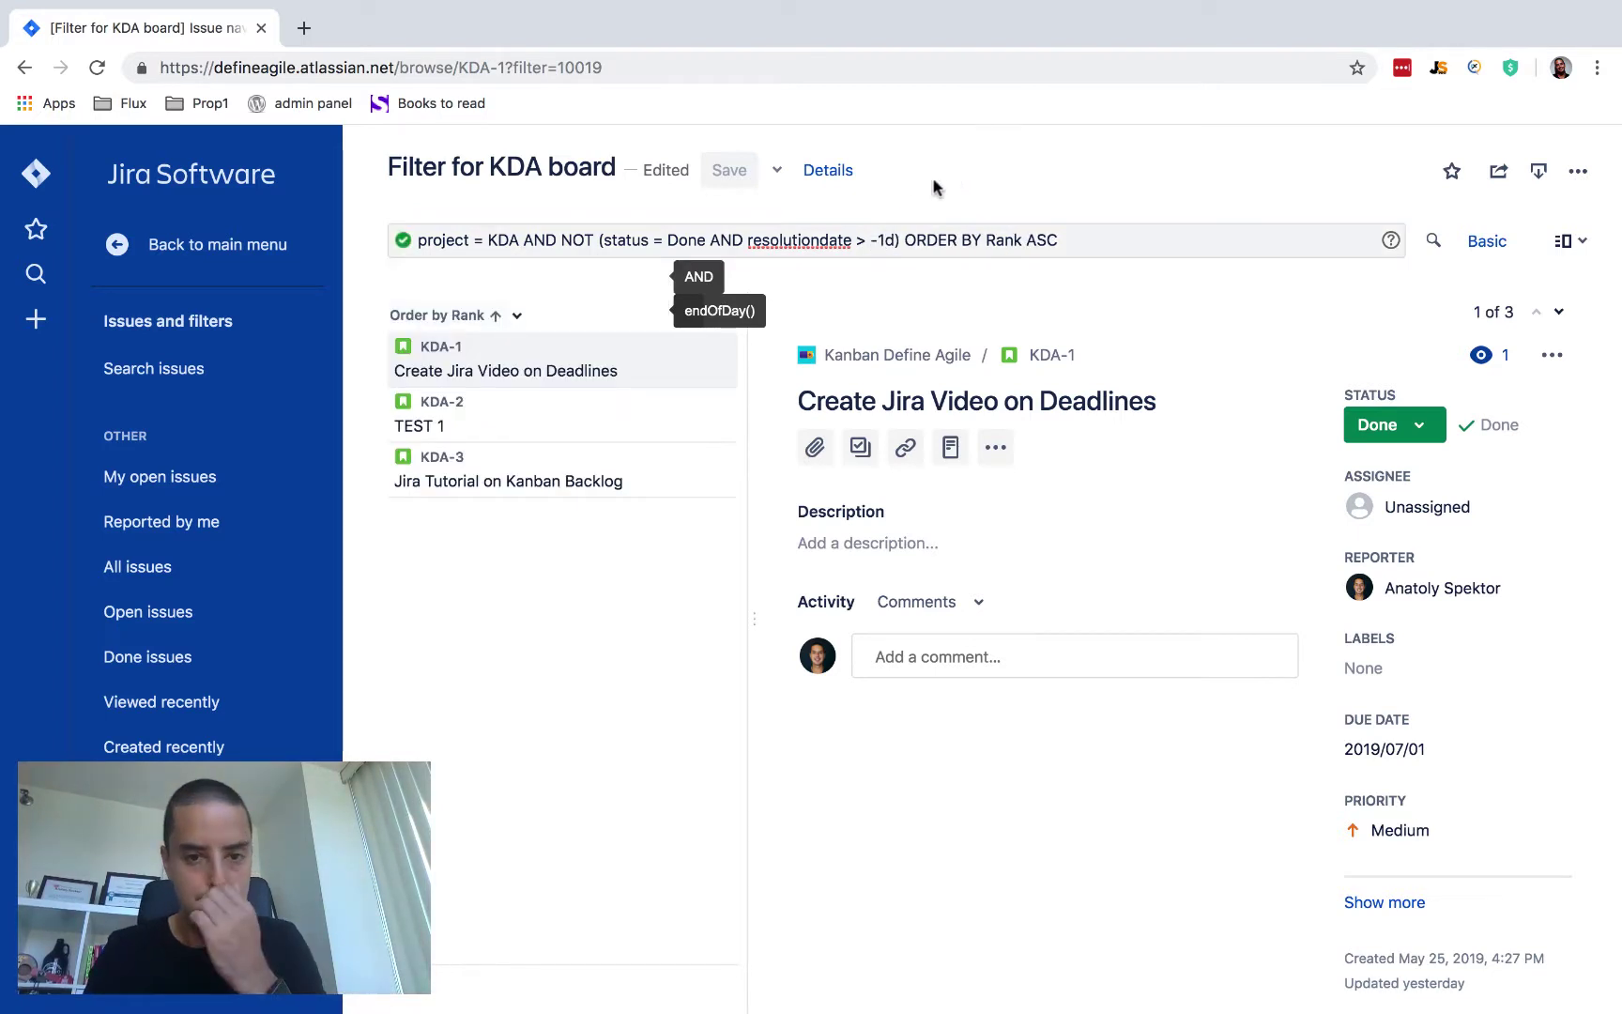
left_click(798, 242)
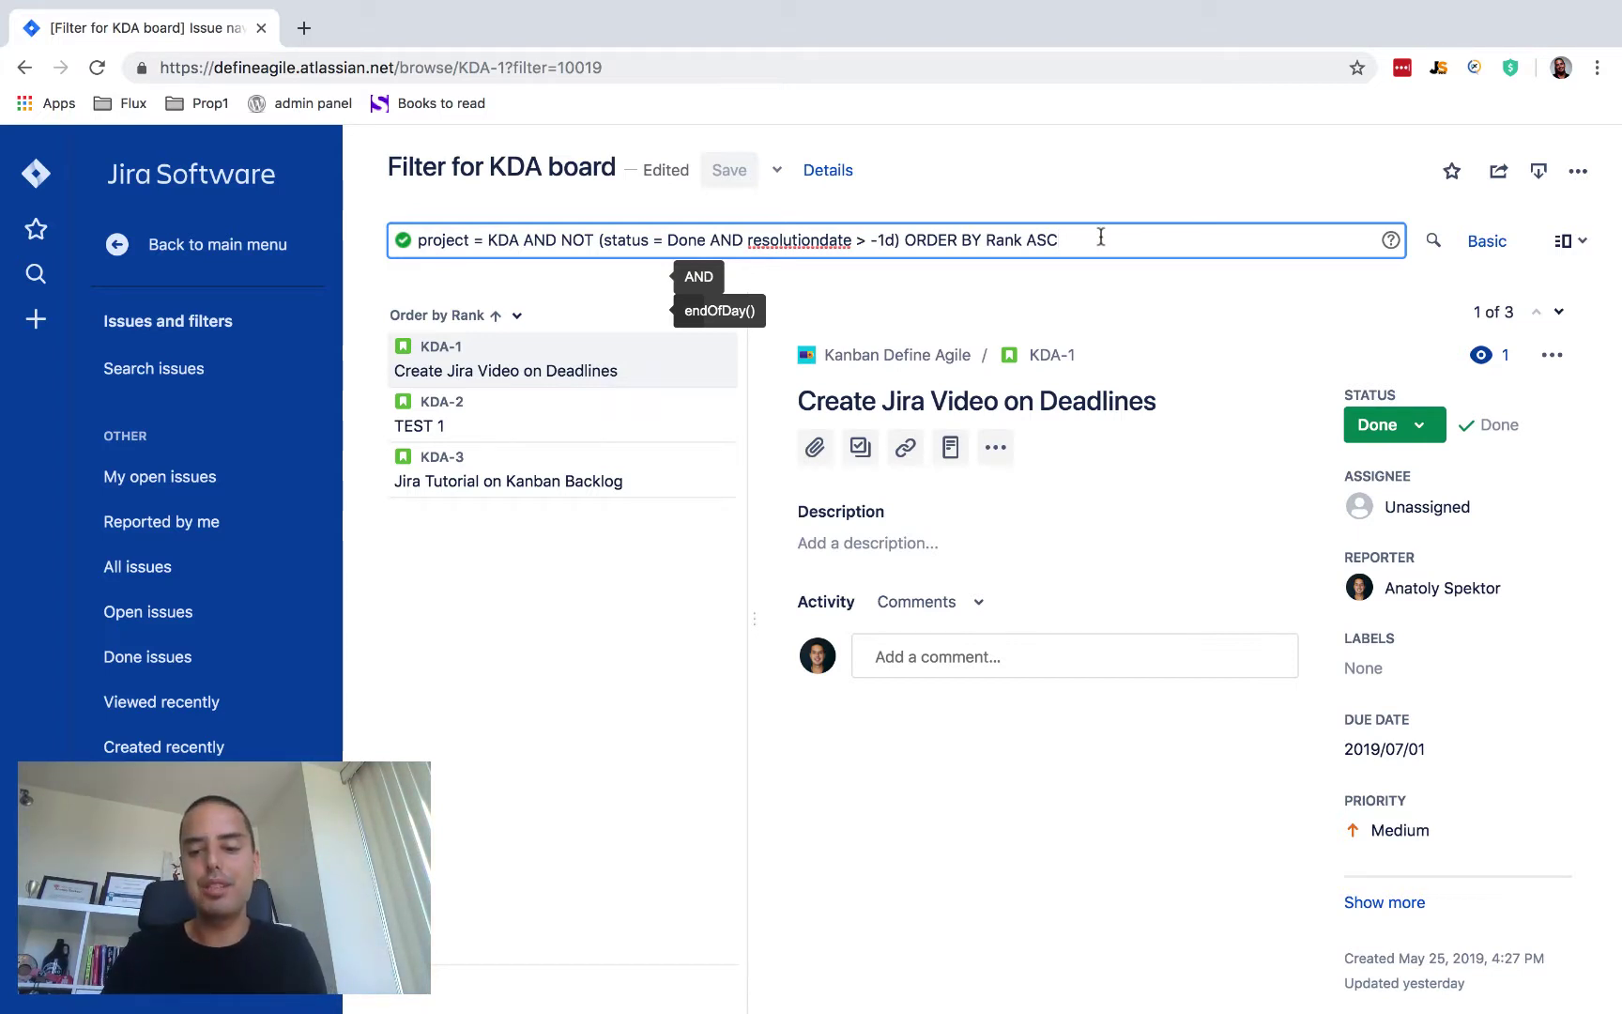
key("Return")
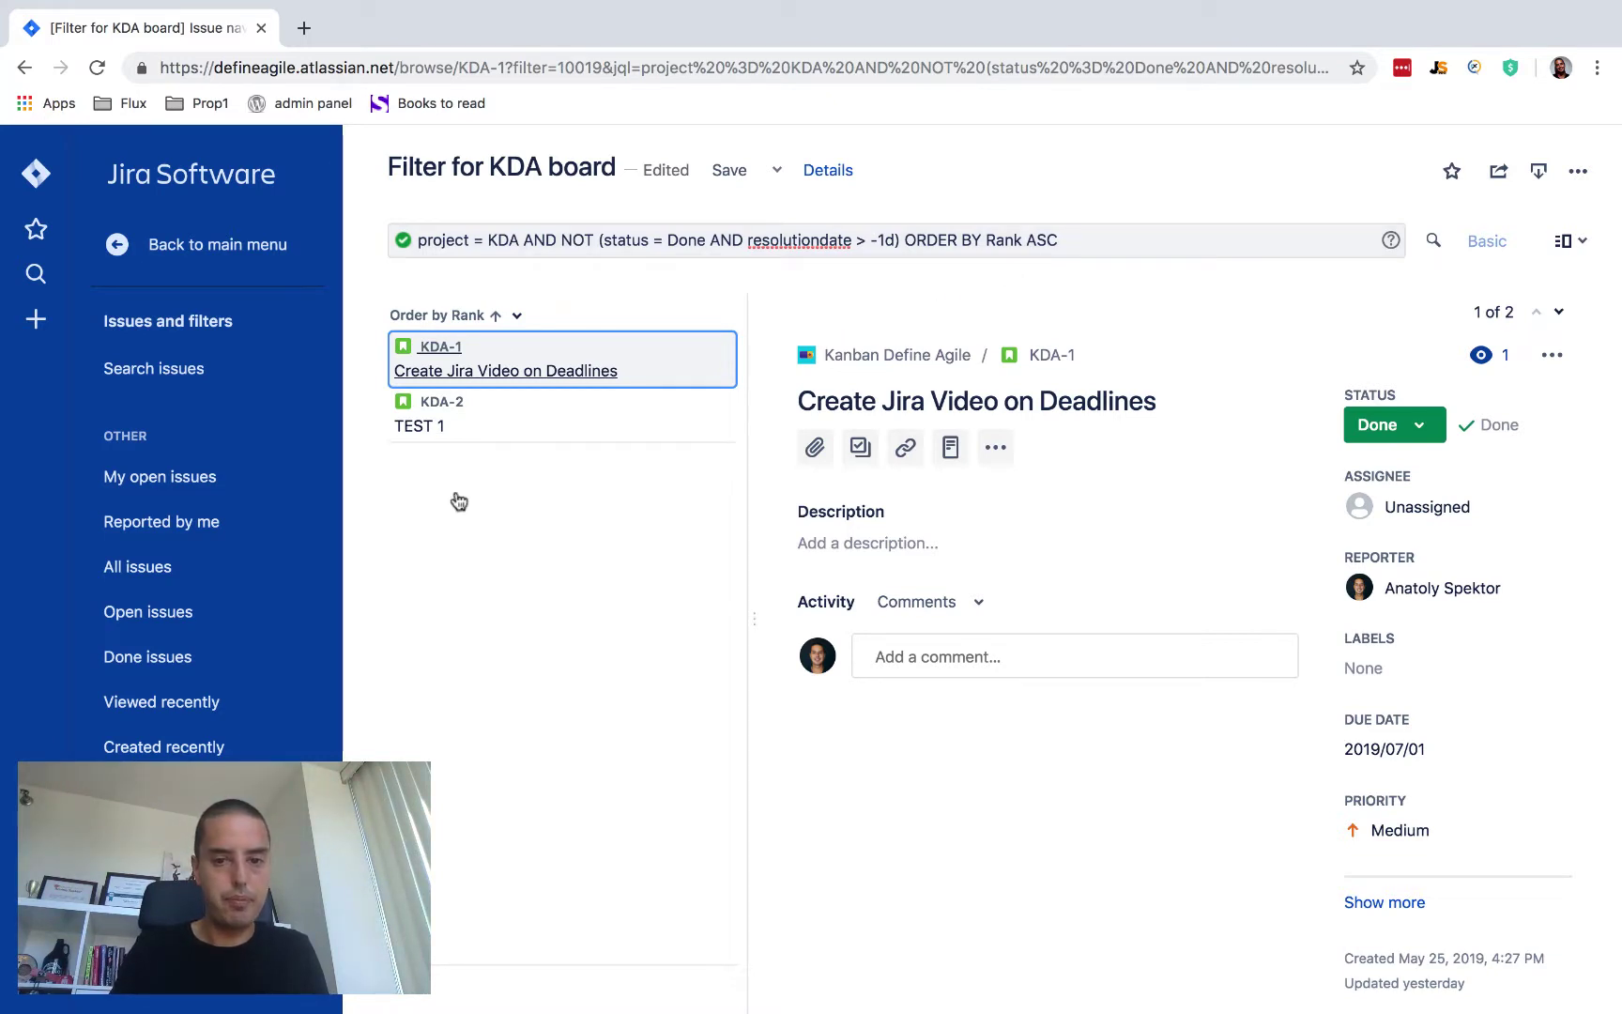
left_click(734, 174)
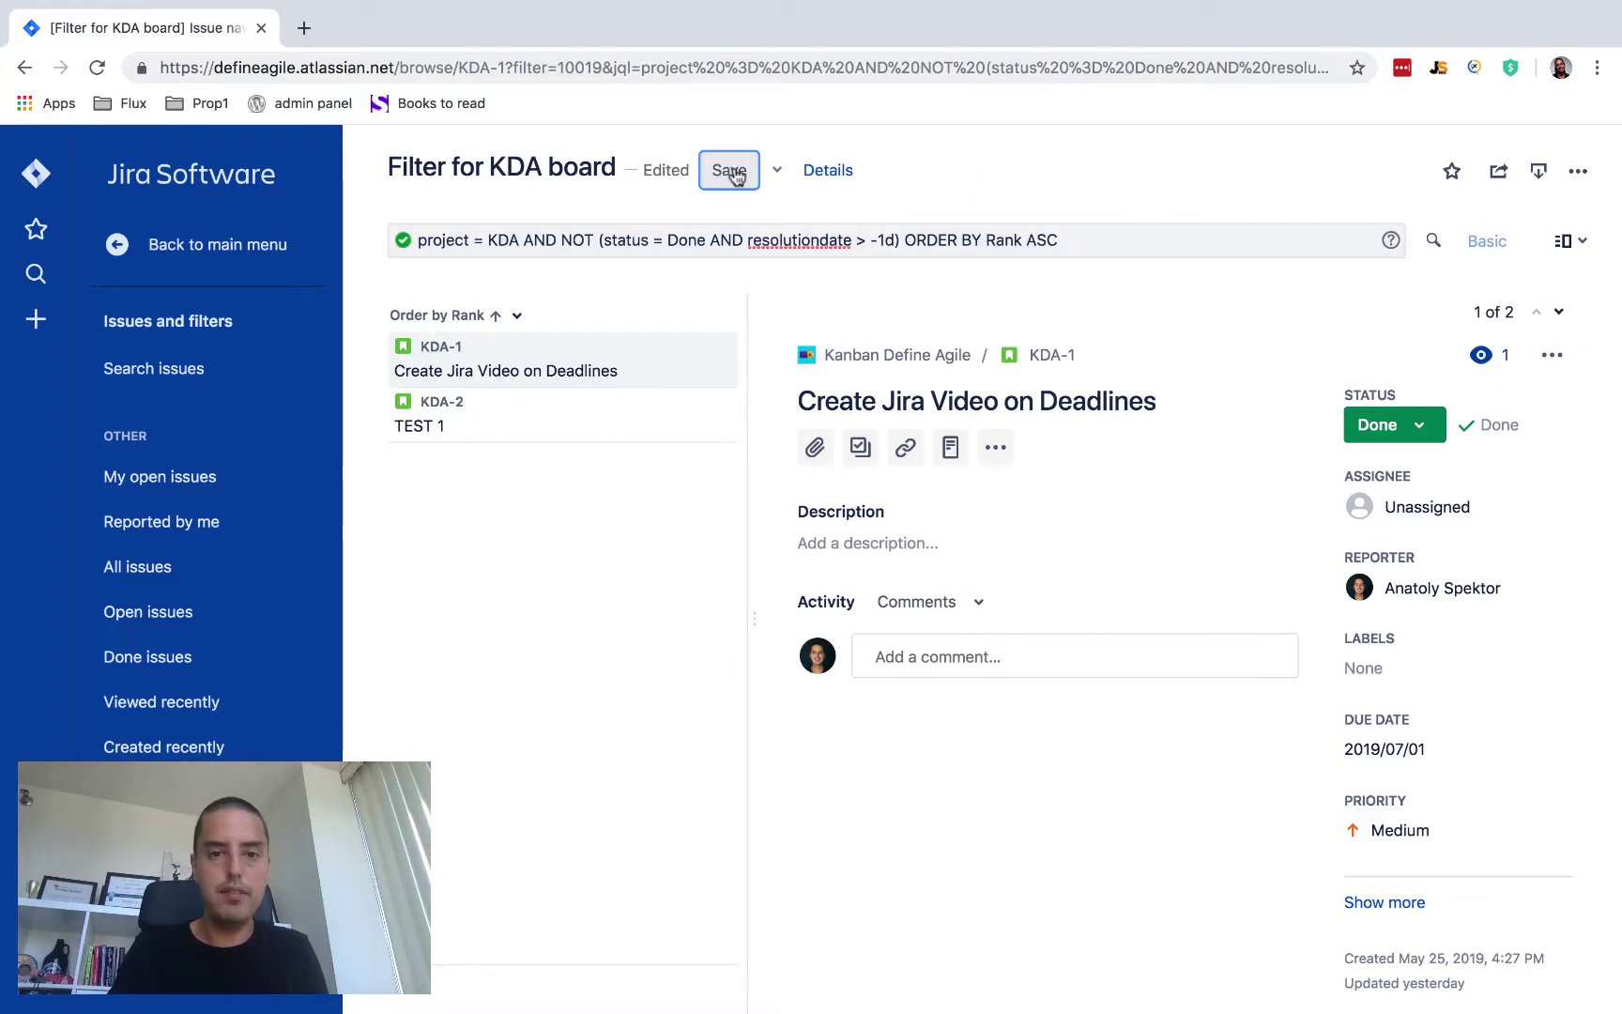
- Open the Kanban Define Agile board in a new tab, showing KDA-1 and KDA-2 under Done
right_click(885, 357)
left_click(948, 365)
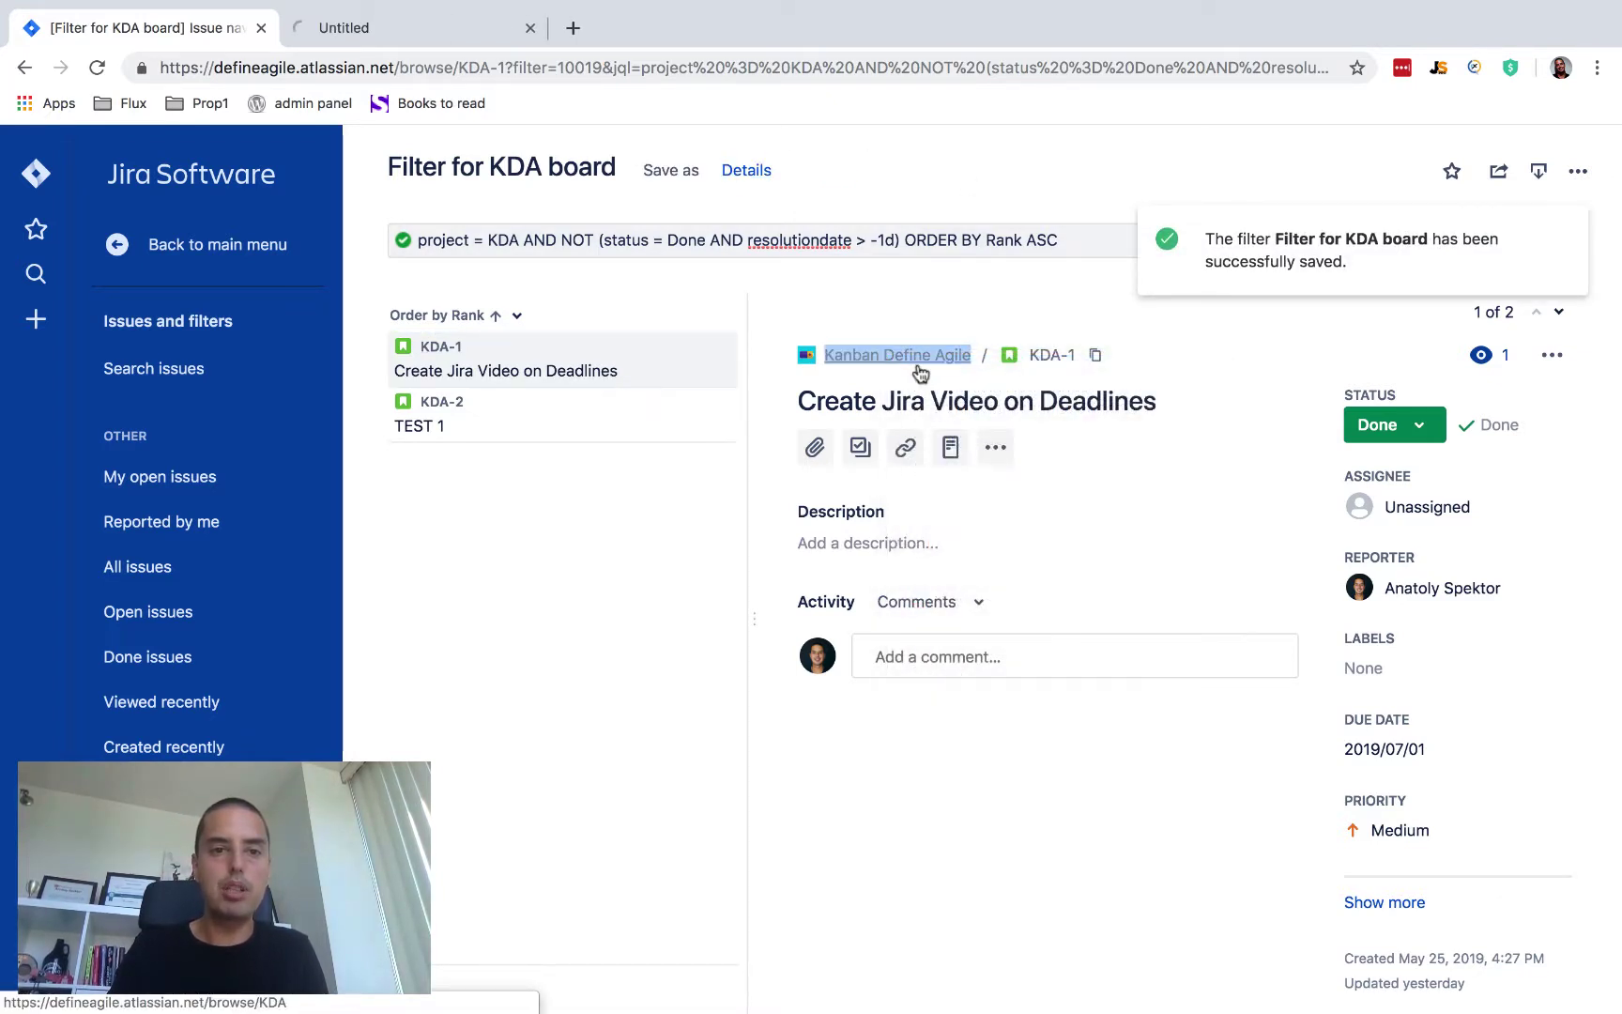
left_click(412, 27)
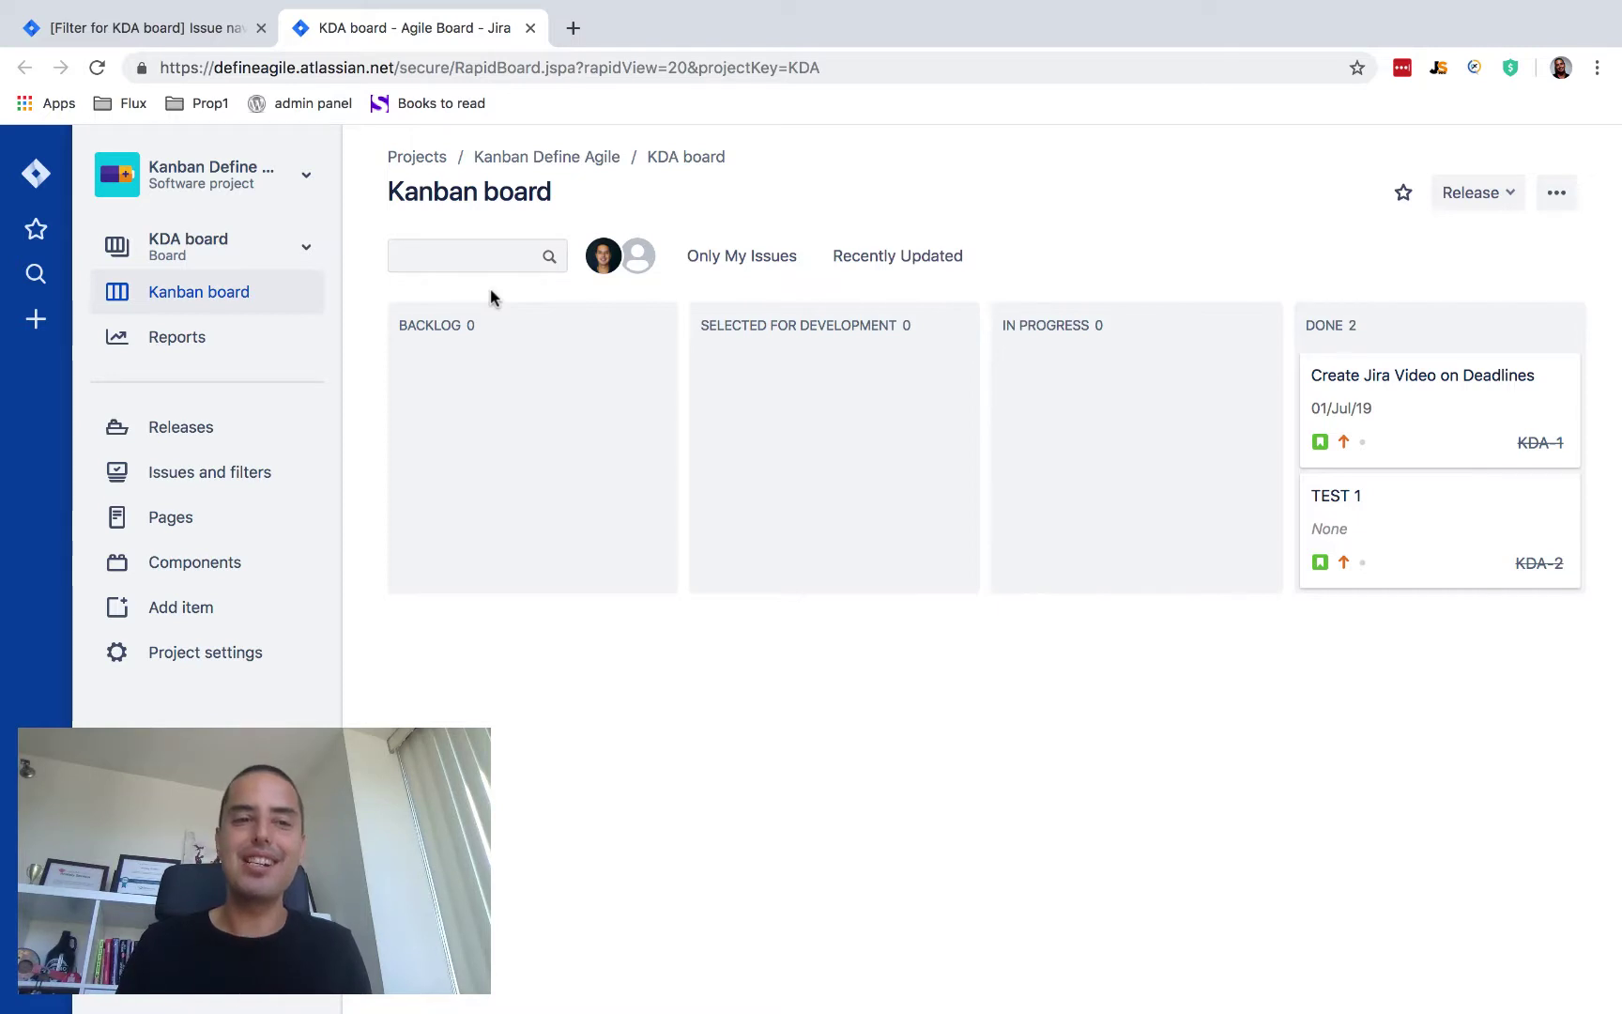
- Change the filter's comparison to resolutiondate < -1d, run the query and save it
left_click(140, 27)
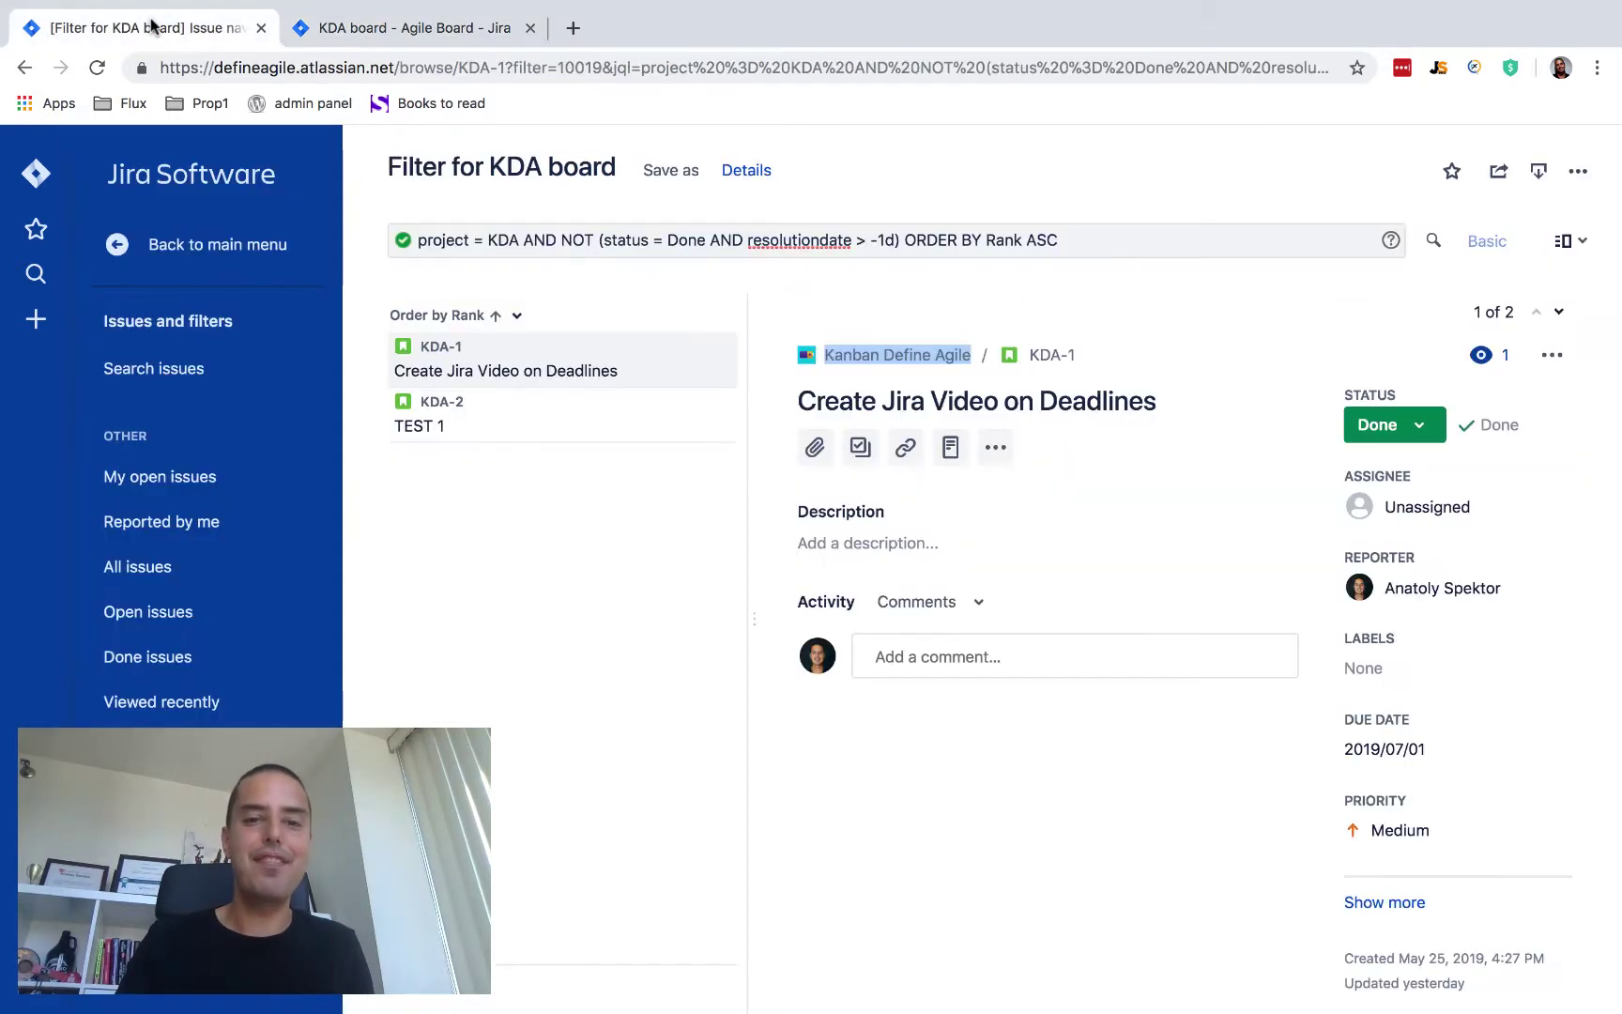
left_click(868, 242)
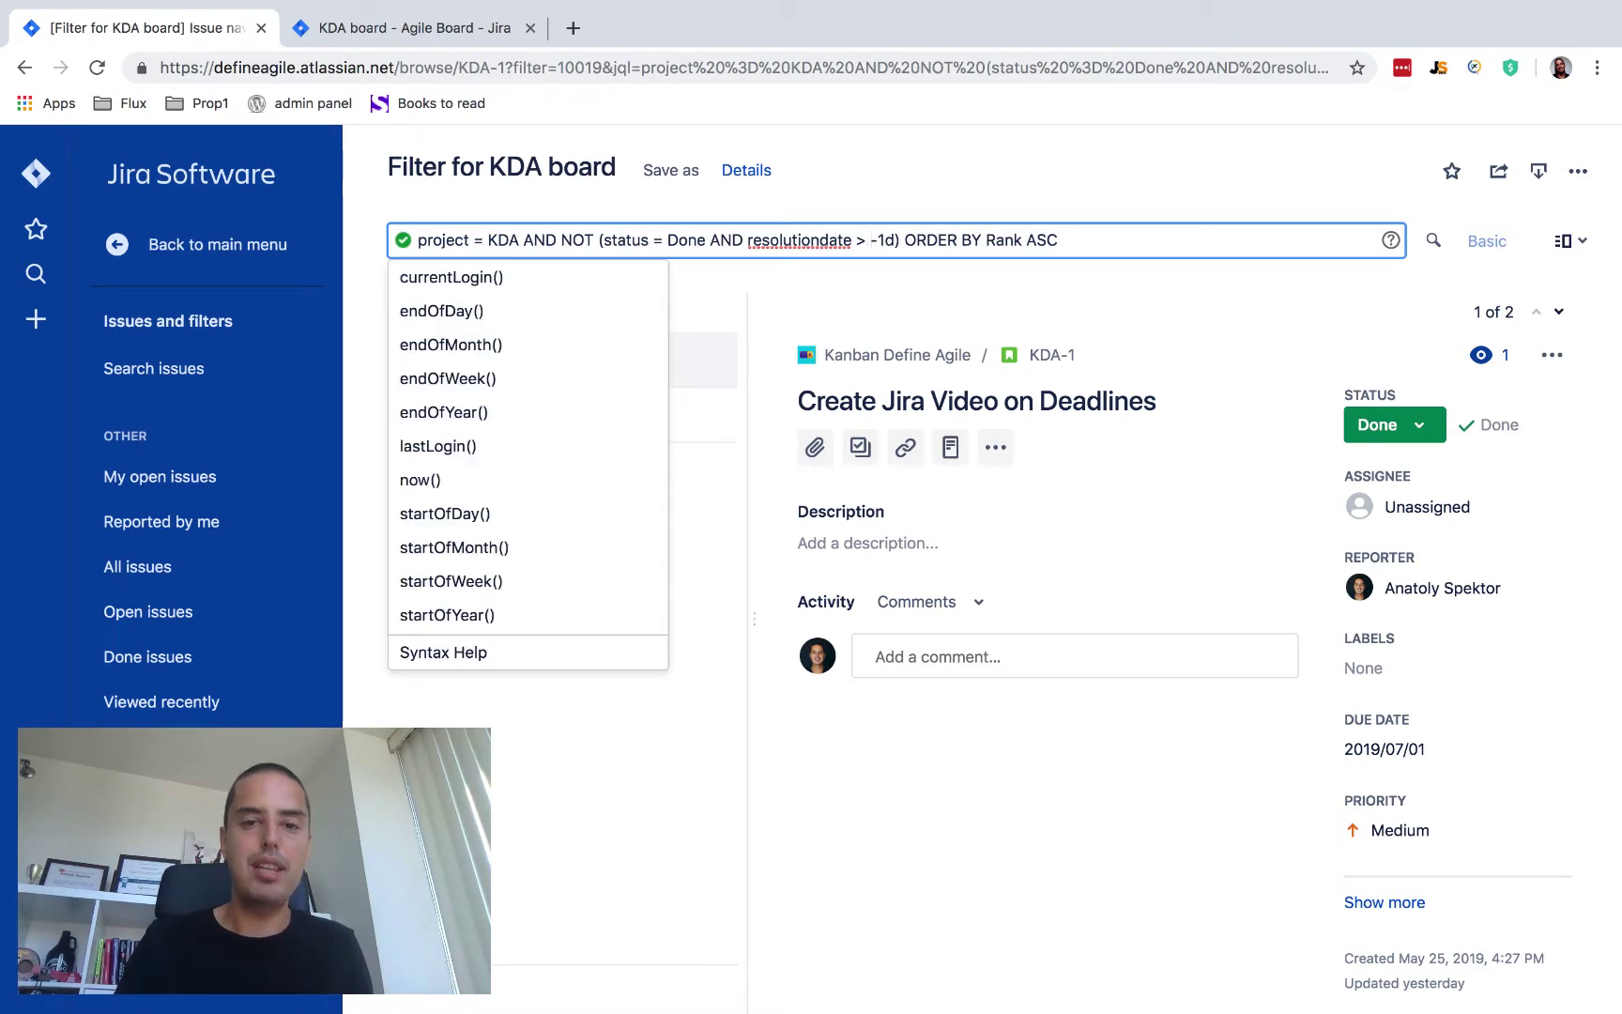
key("BackSpace")
key("BackSpace")
type("<")
left_click(1070, 240)
key("Return")
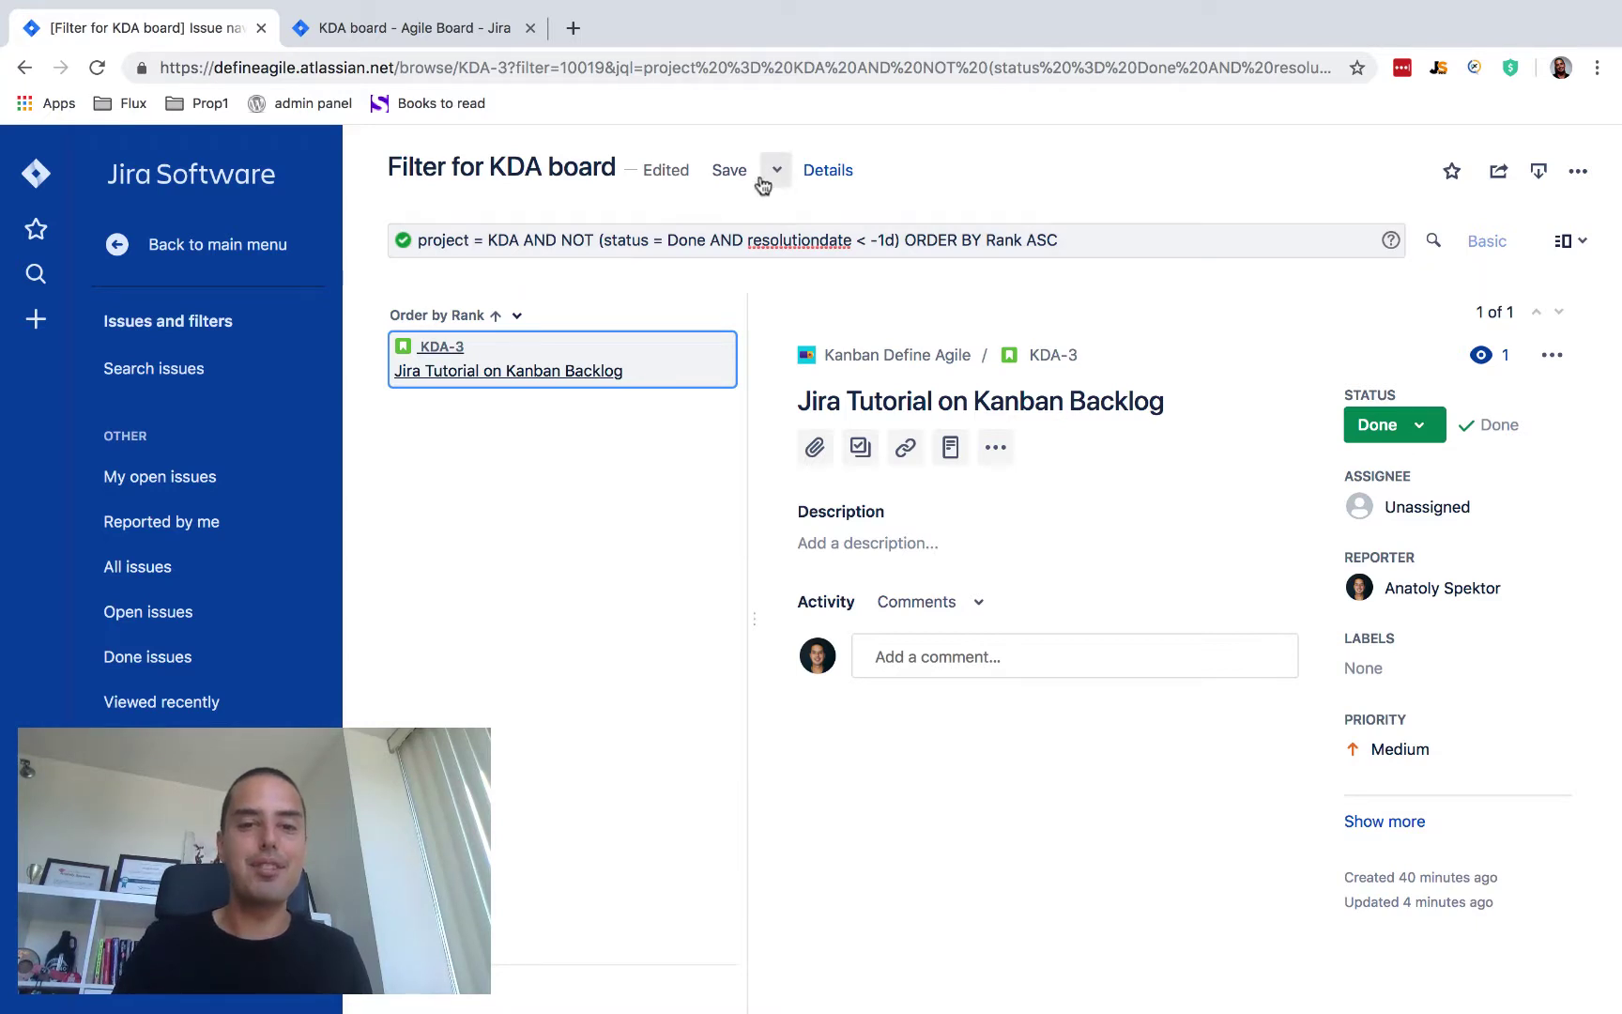
left_click(729, 170)
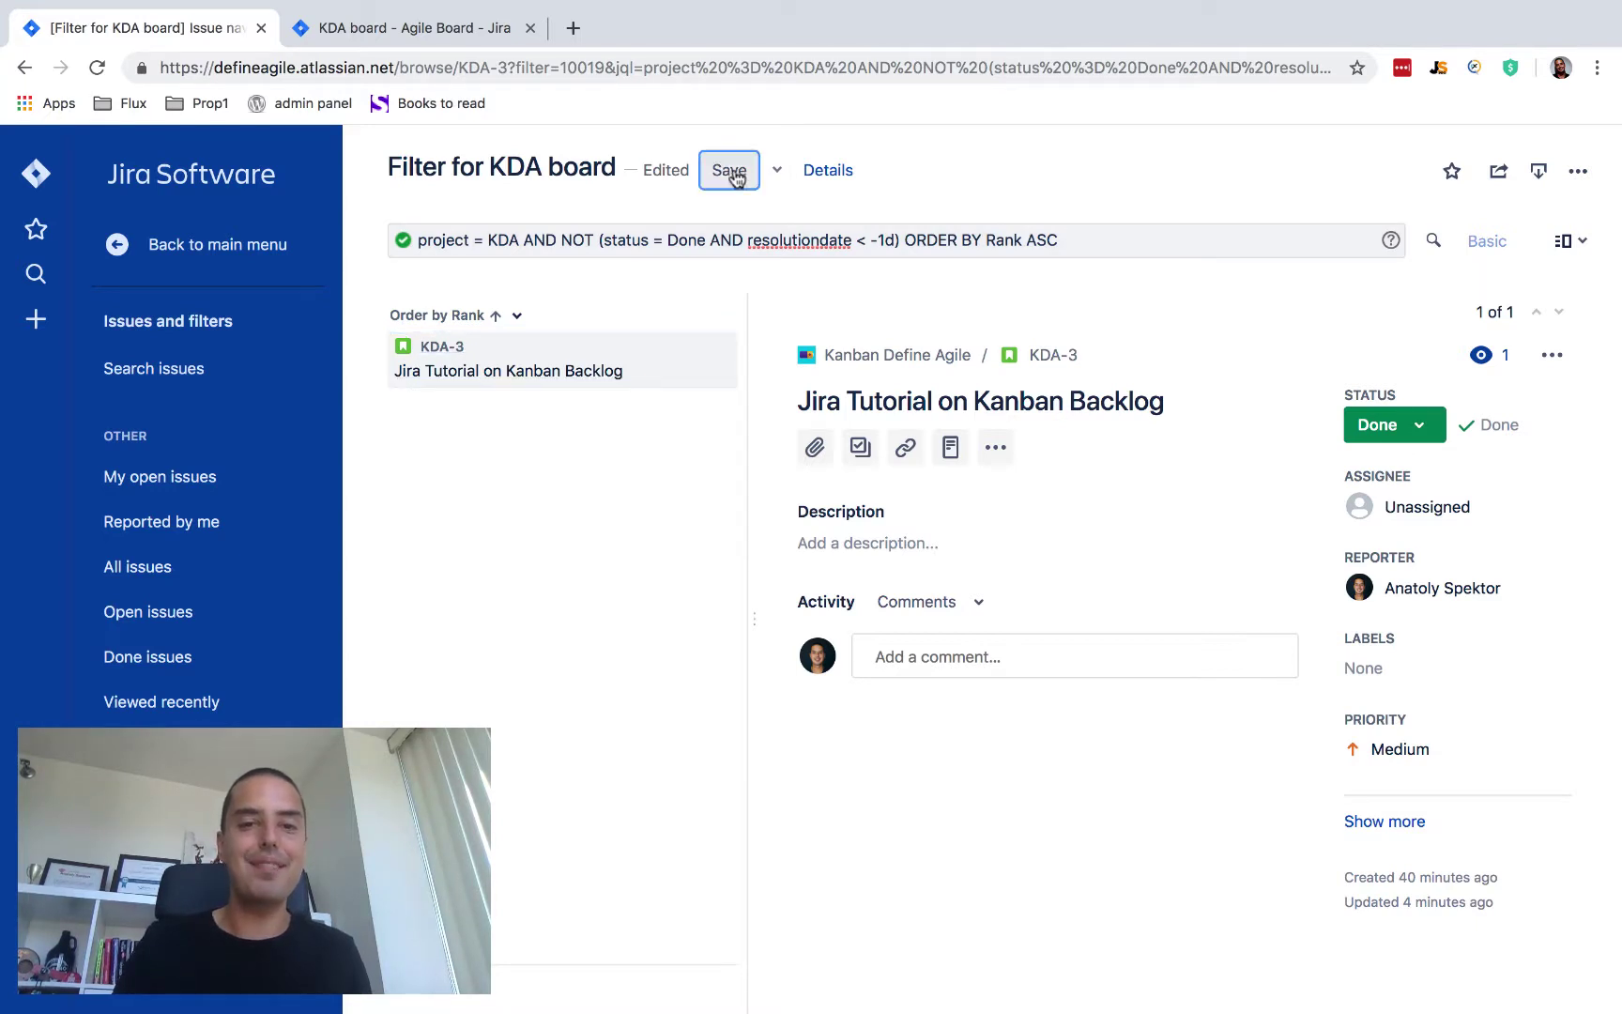
- Reload the KDA board tab so Done shows only KDA-3
left_click(460, 29)
left_click(479, 61)
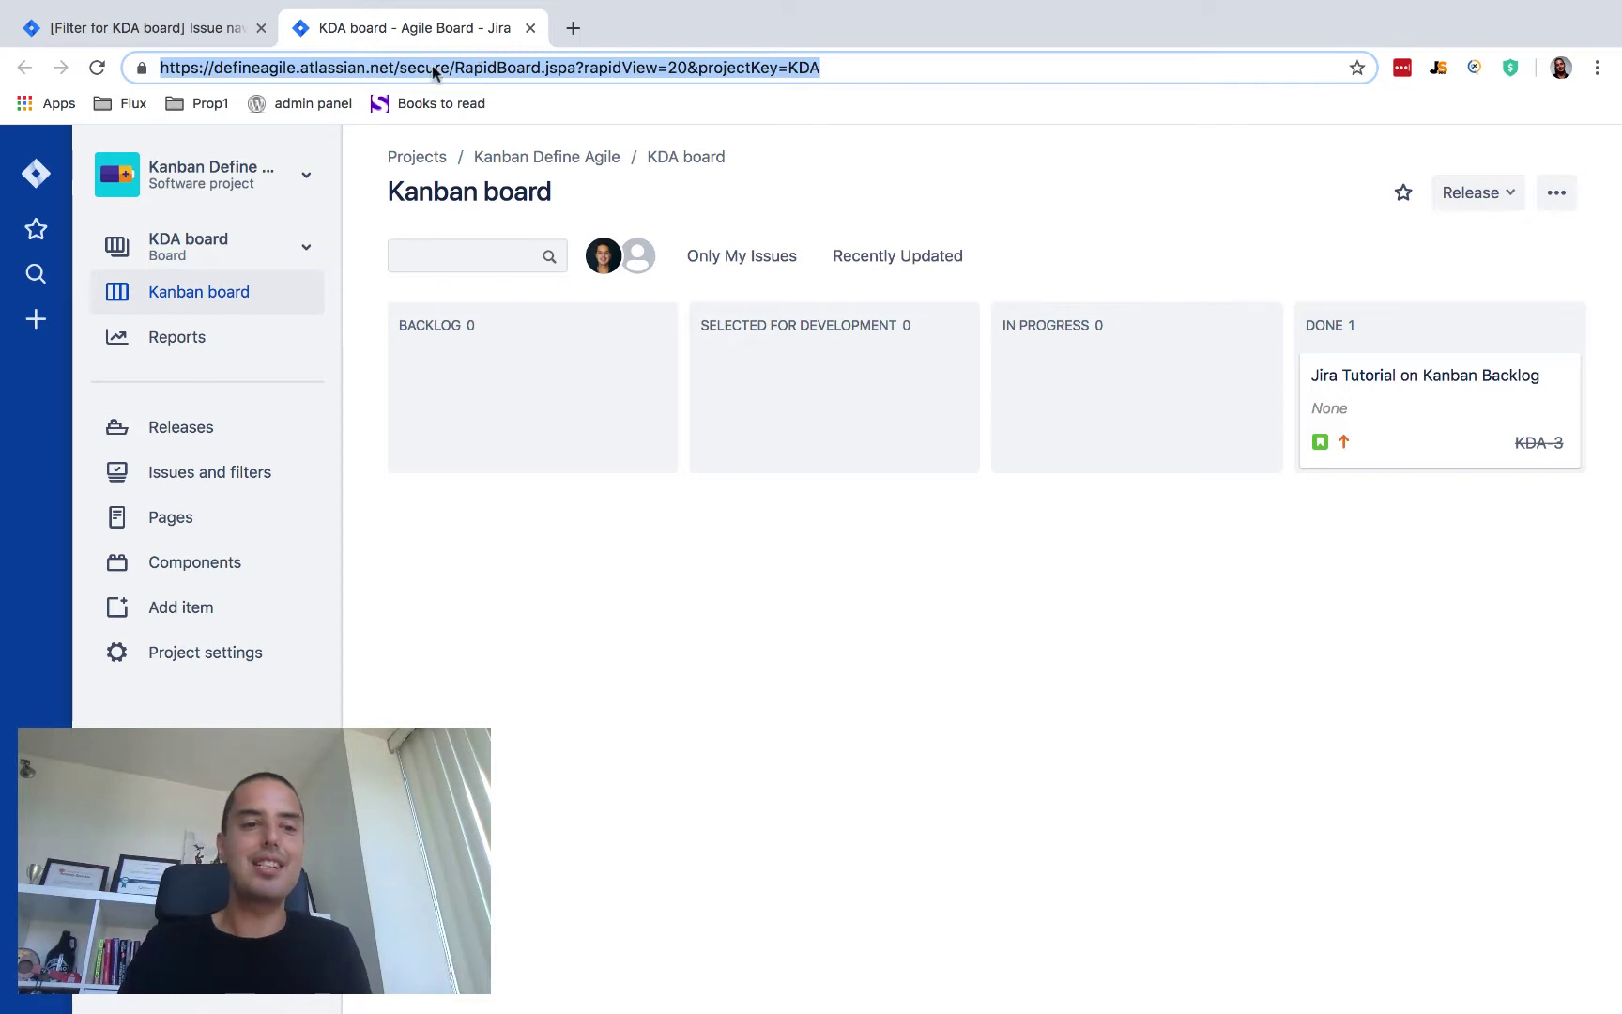
left_click(34, 319)
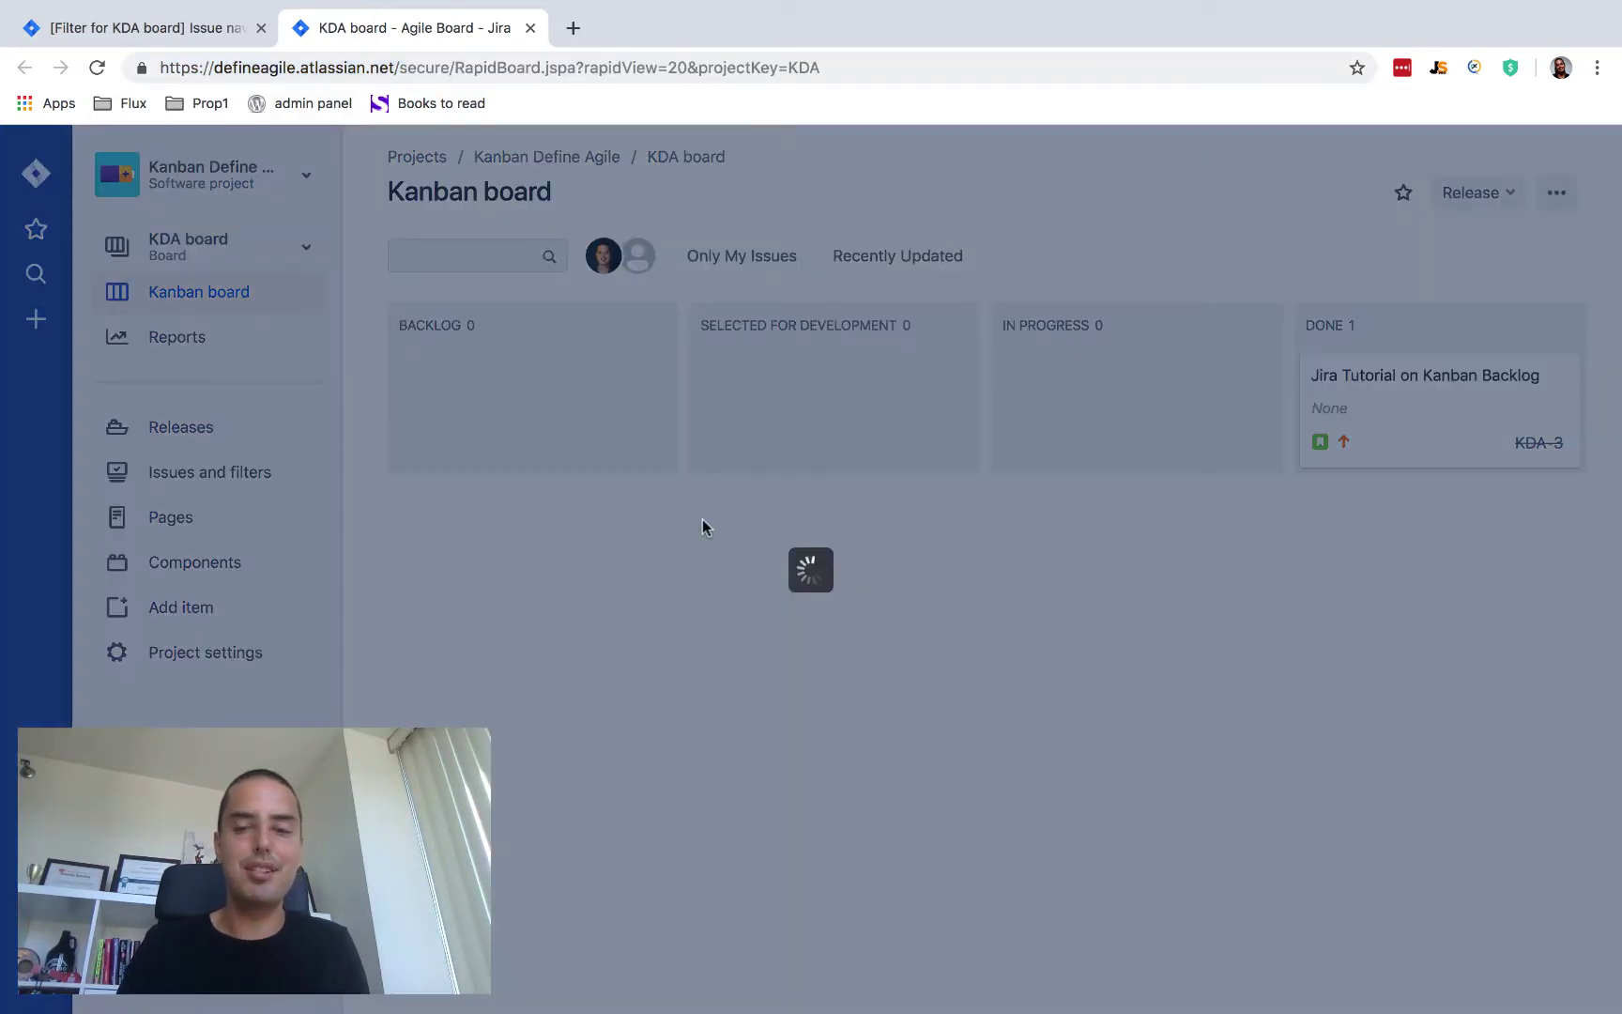
- Create a story named 'New issue' (KDA-4) and drag it into the Done column
type("New issue")
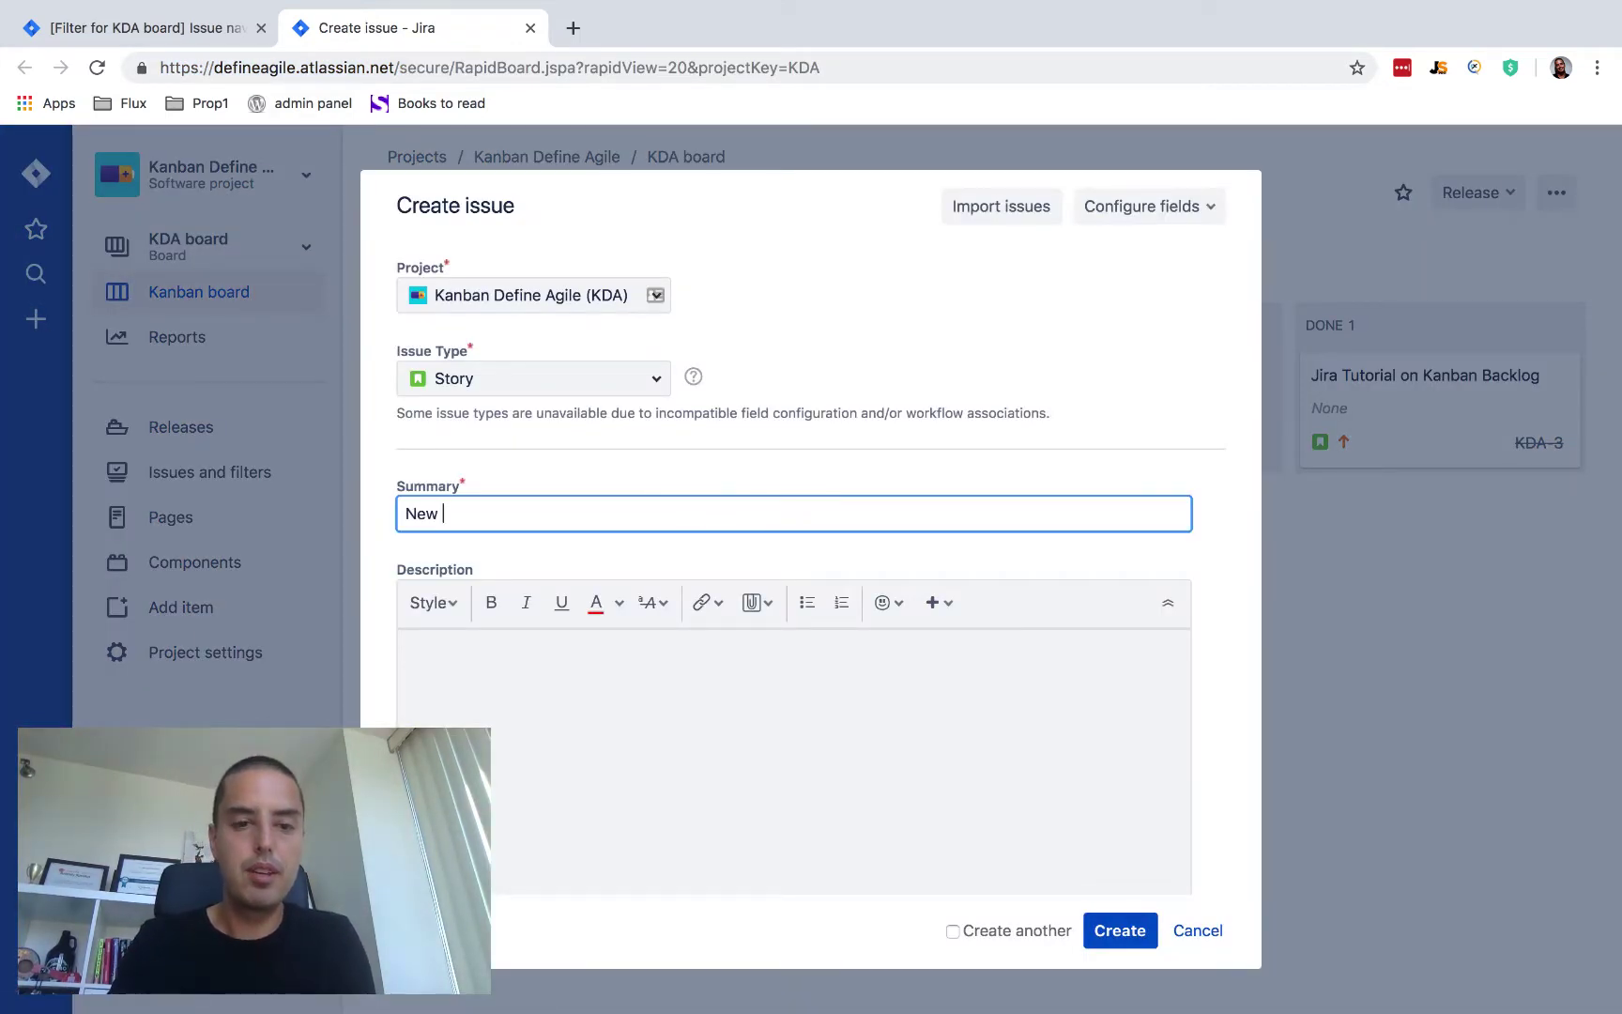
left_click(1143, 931)
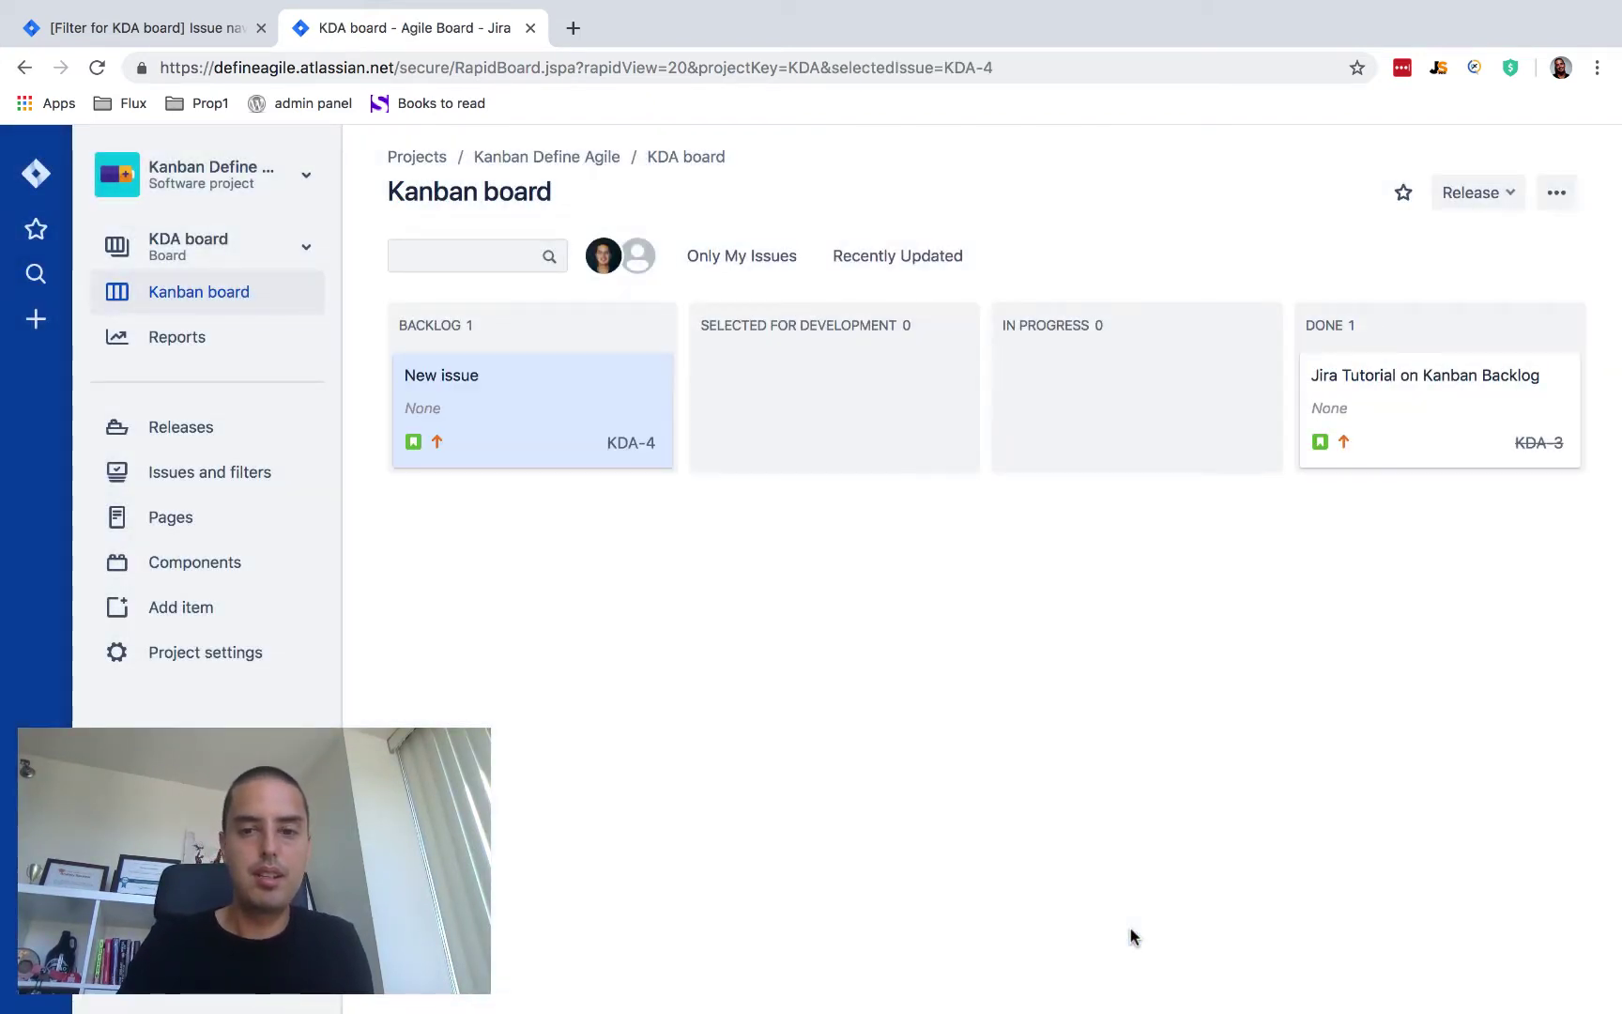
left_click_drag(507, 417, 1501, 403)
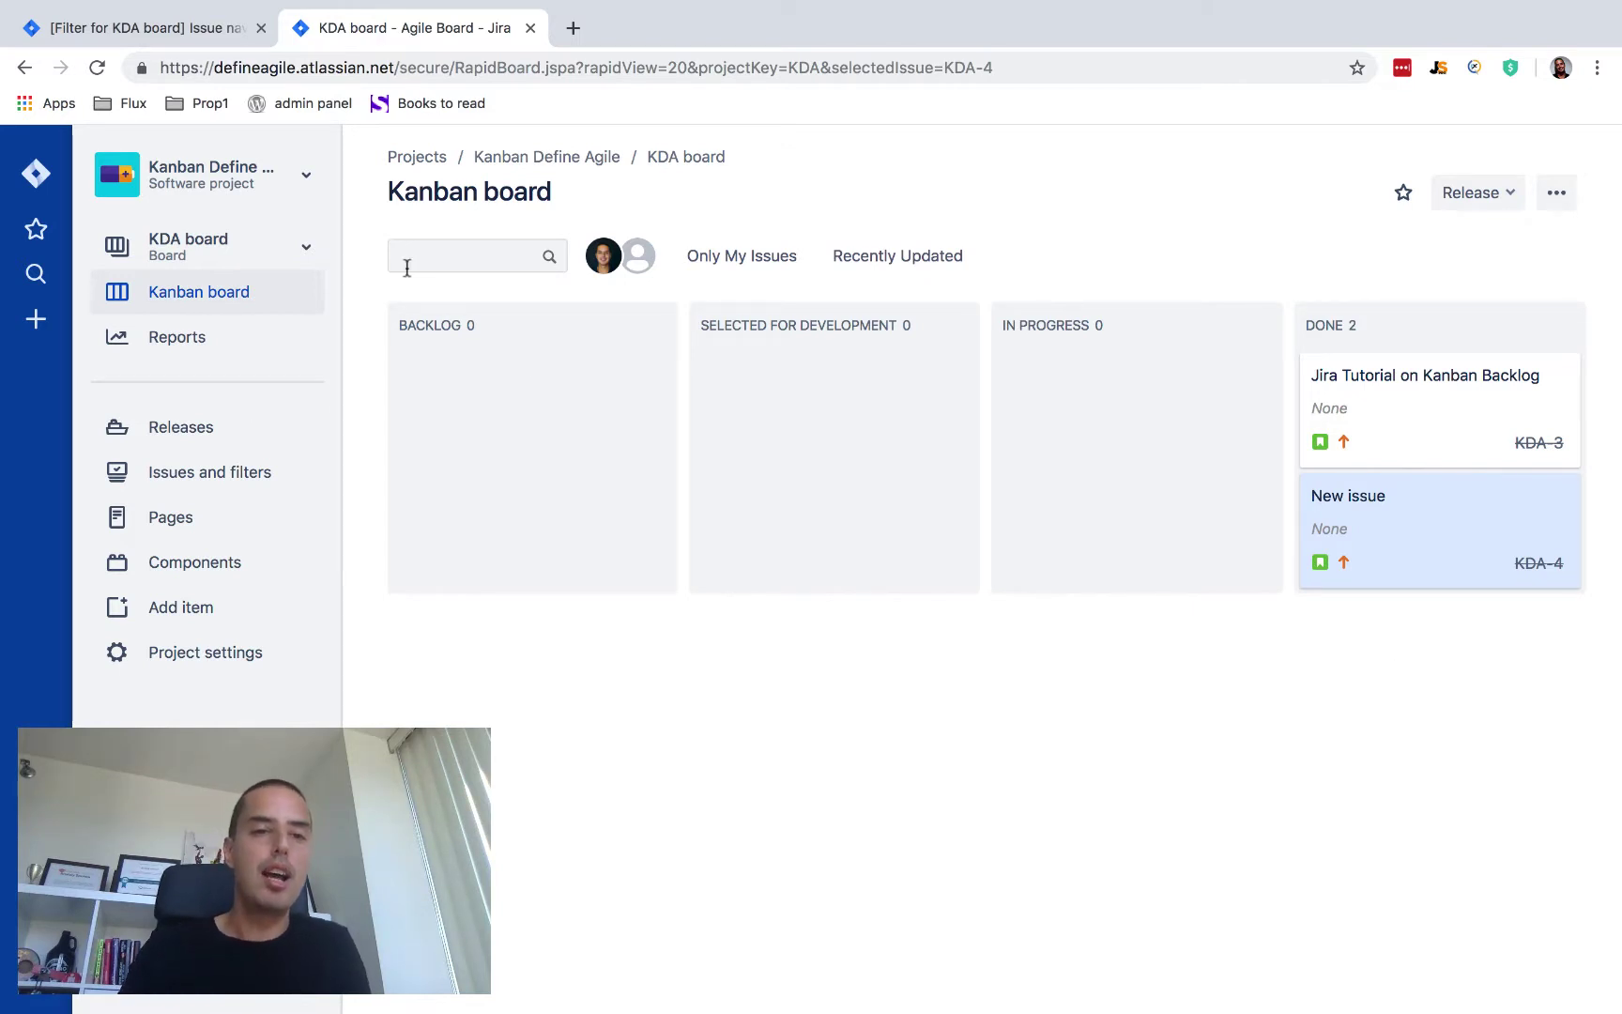
- Change the filter to resolutiondate < -7d, save it, and reload the board showing all four issues
left_click(209, 31)
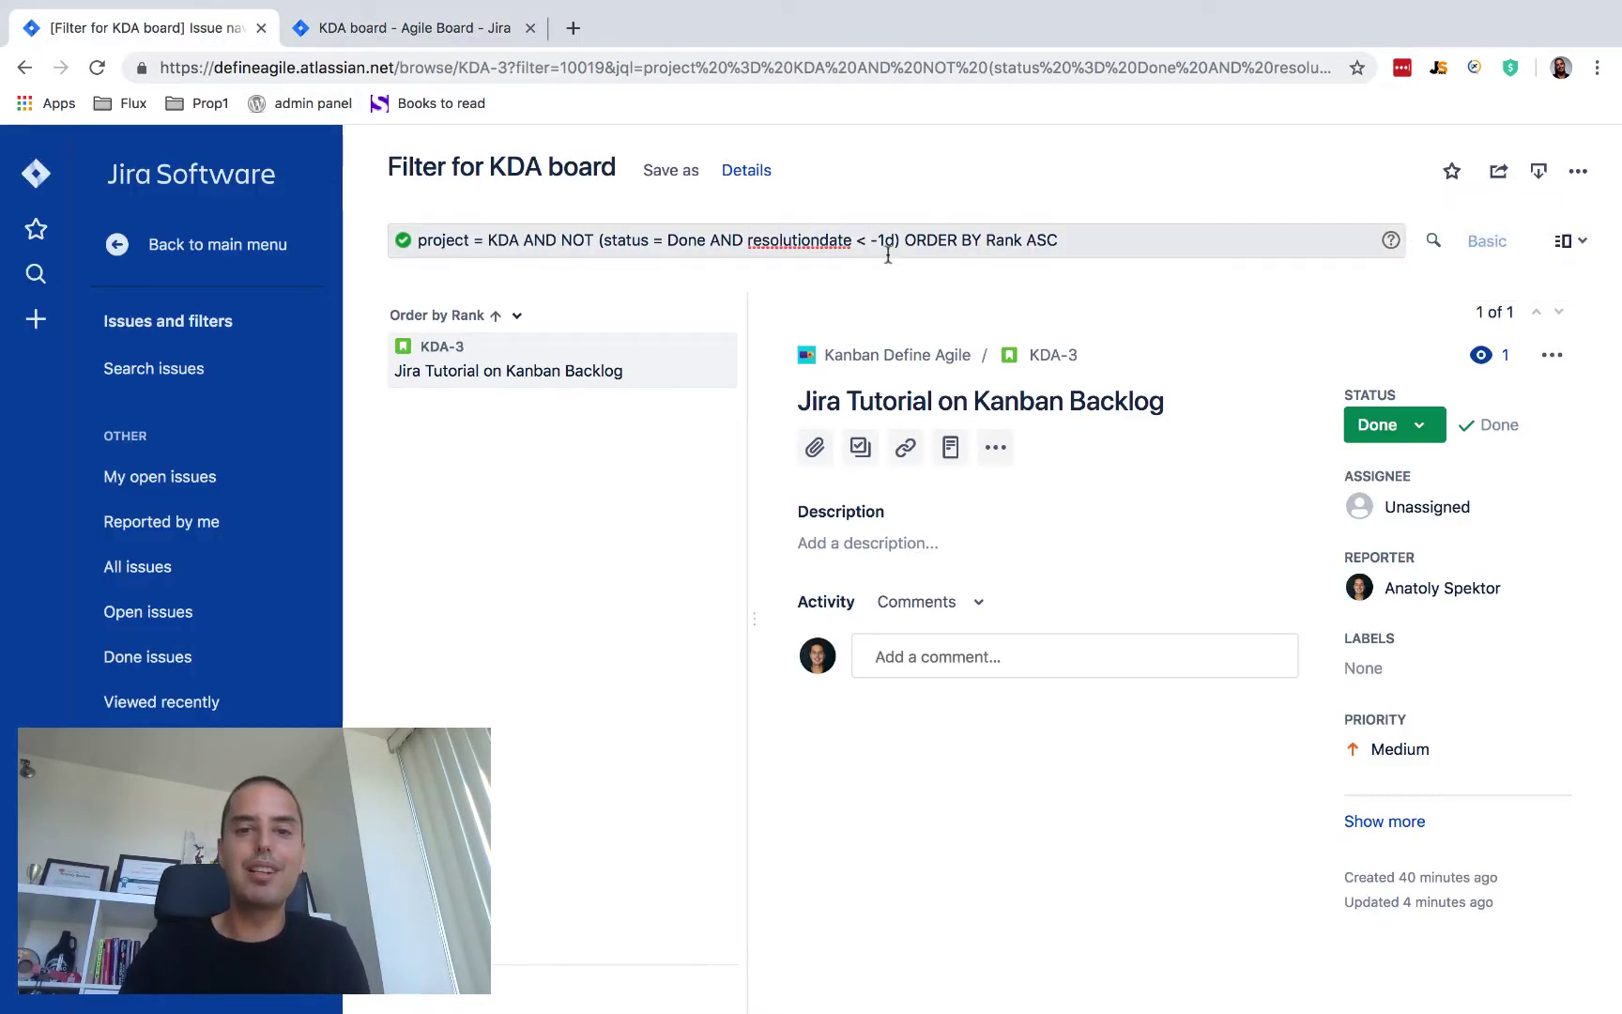
left_click(885, 240)
key("BackSpace")
type("7")
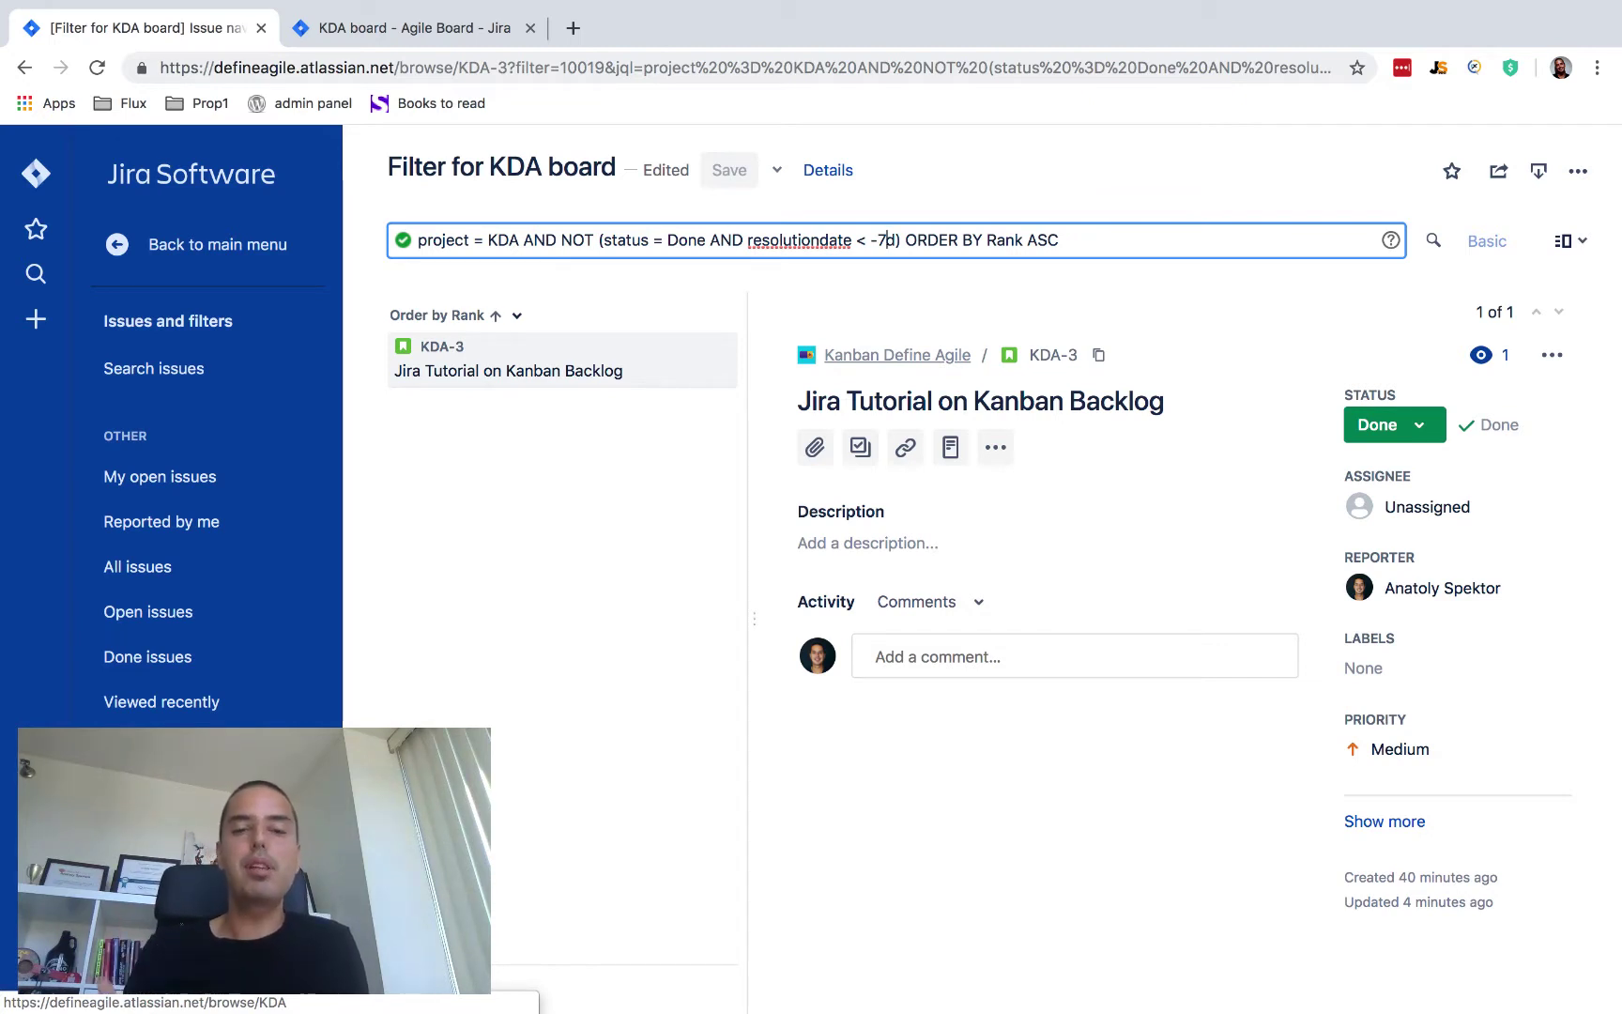
key("Return")
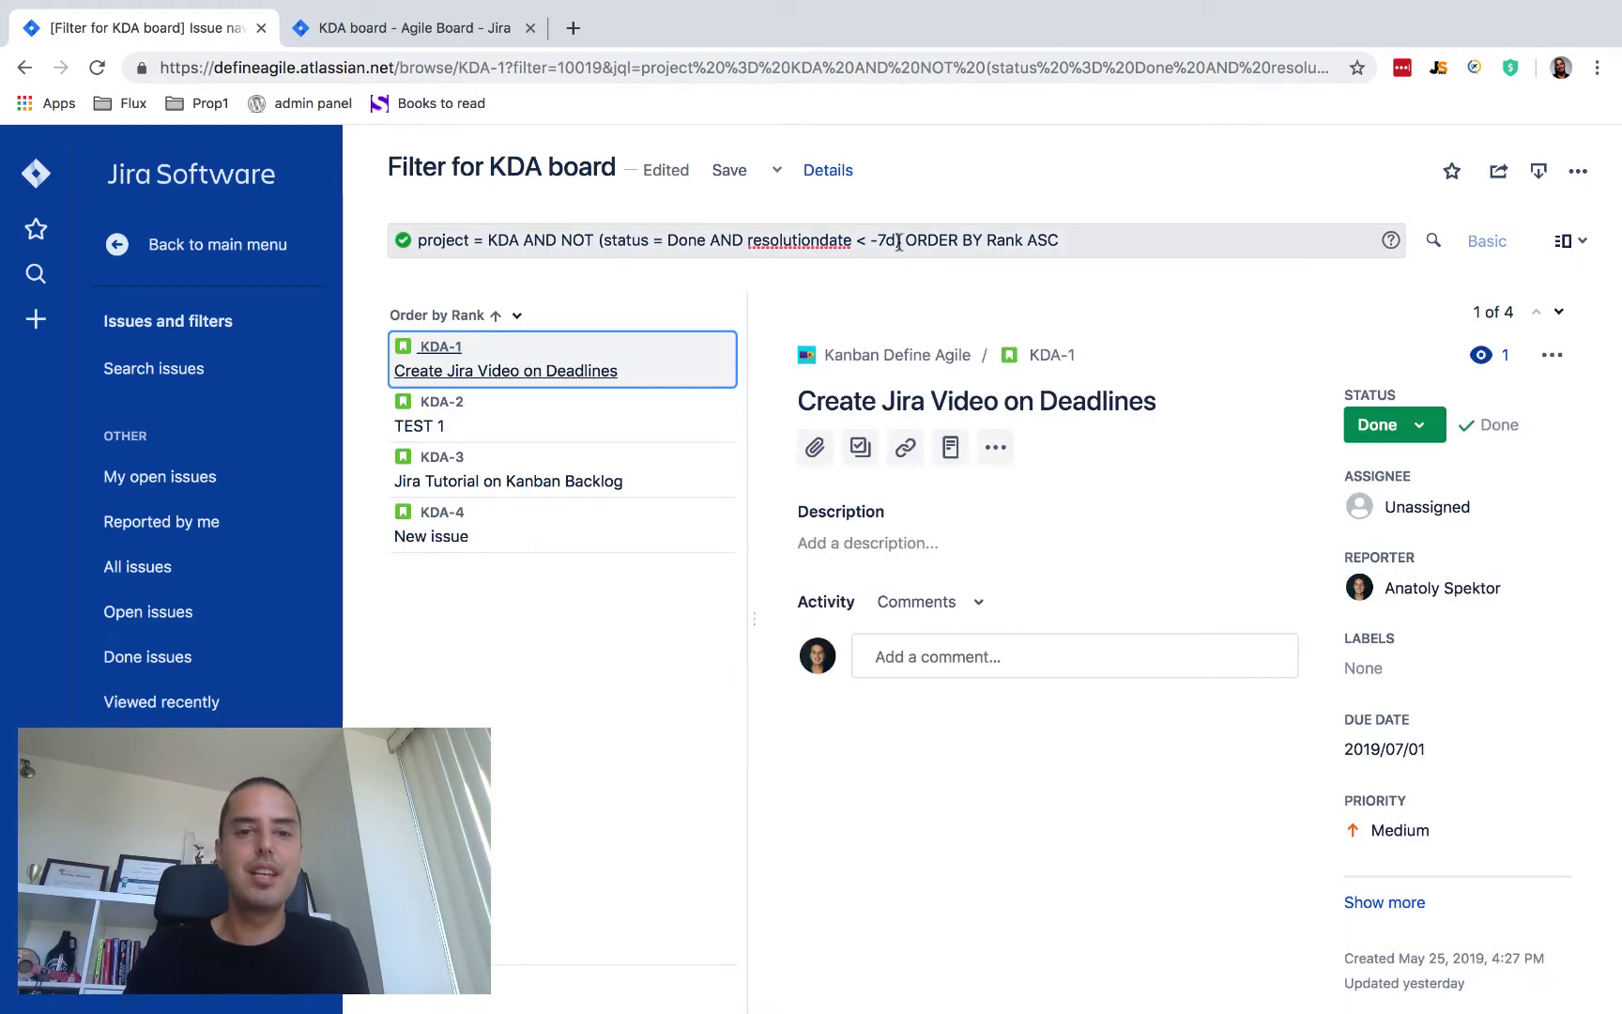
left_click(729, 170)
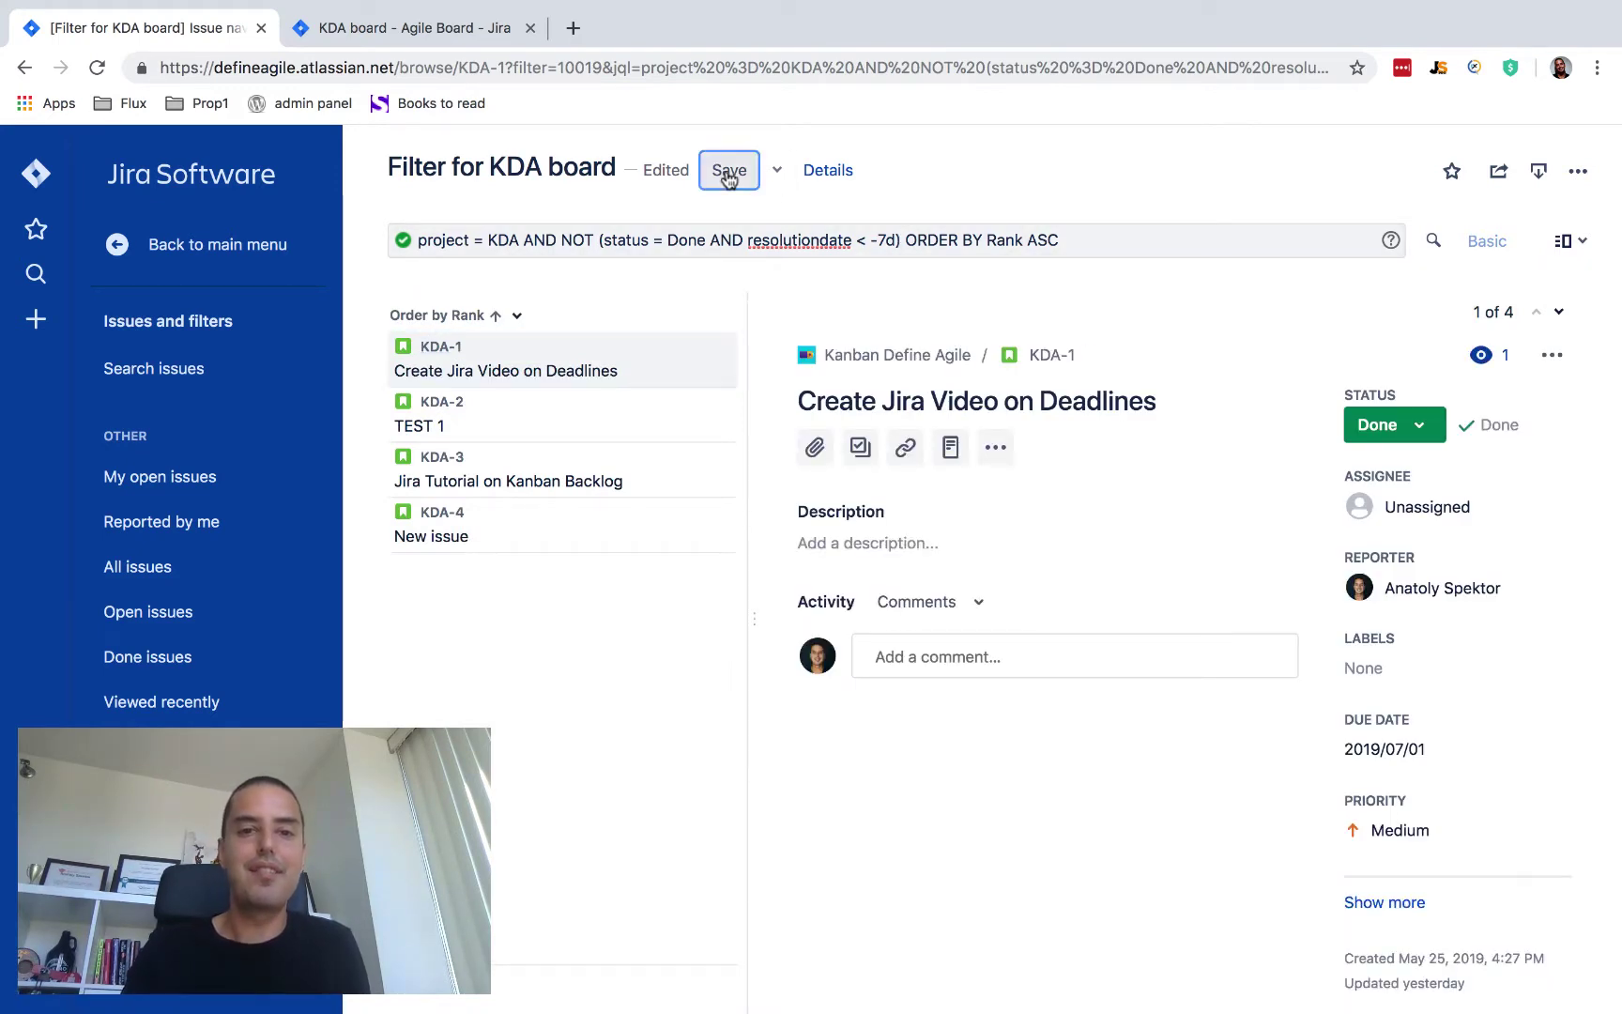
left_click(433, 38)
left_click(97, 67)
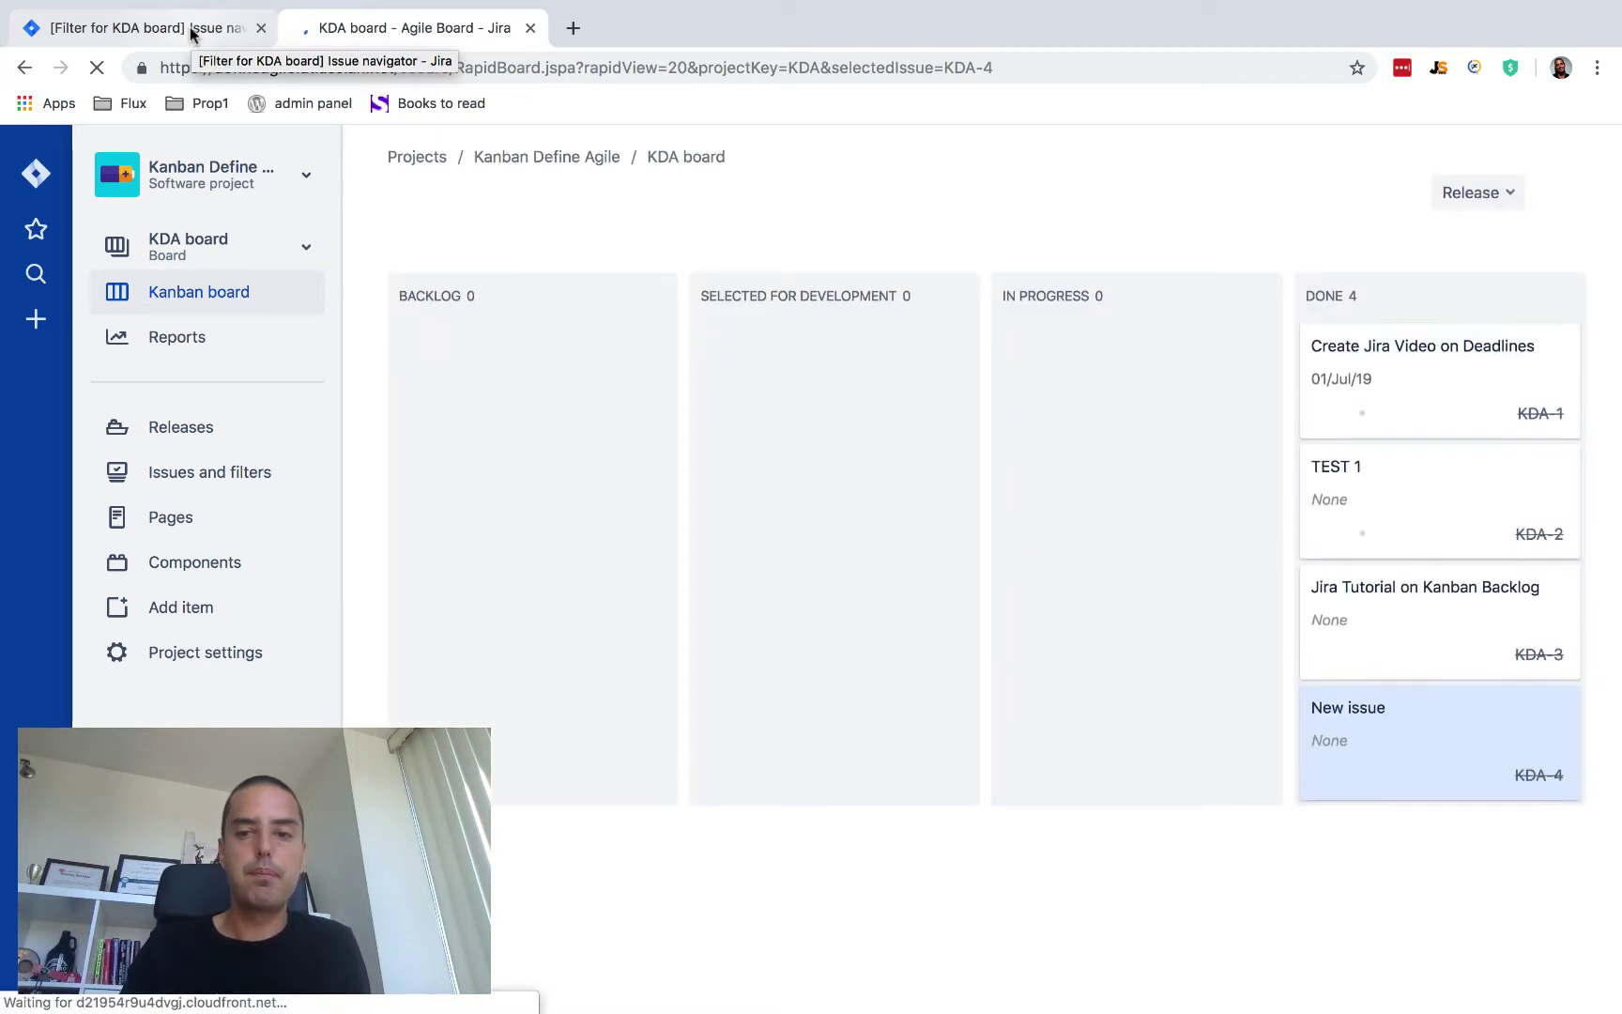
- Check the reloaded board, then highlight the AND NOT clause in the saved 7-day filter query
left_click(189, 31)
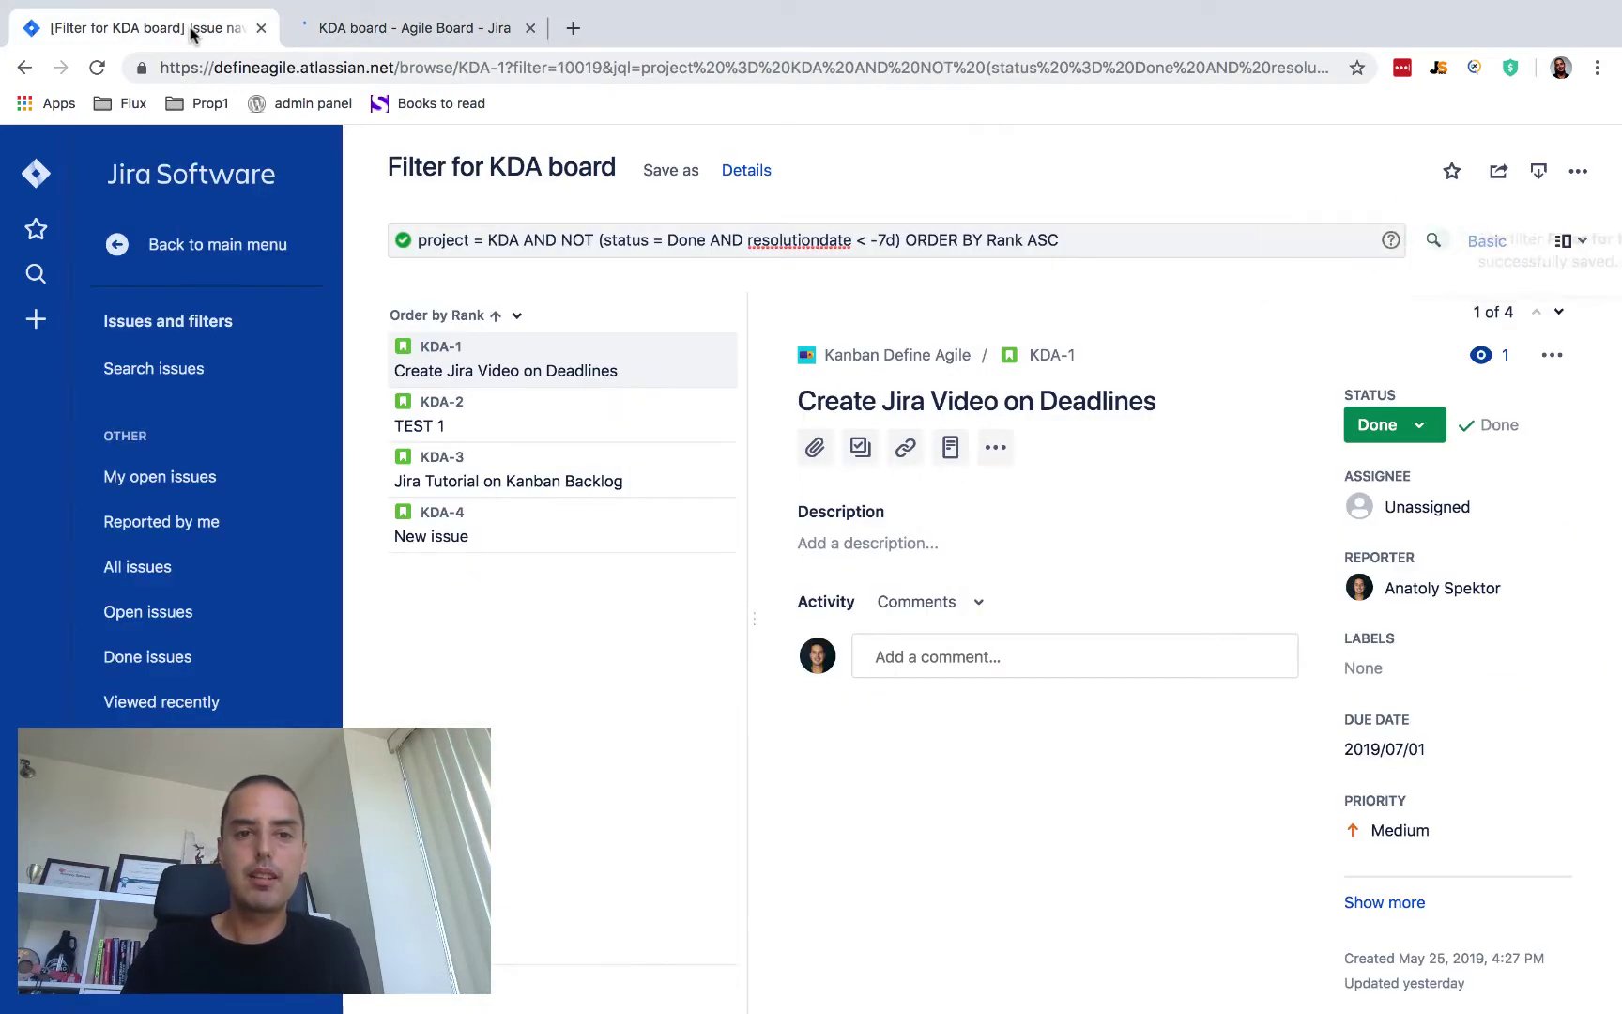
left_click(389, 37)
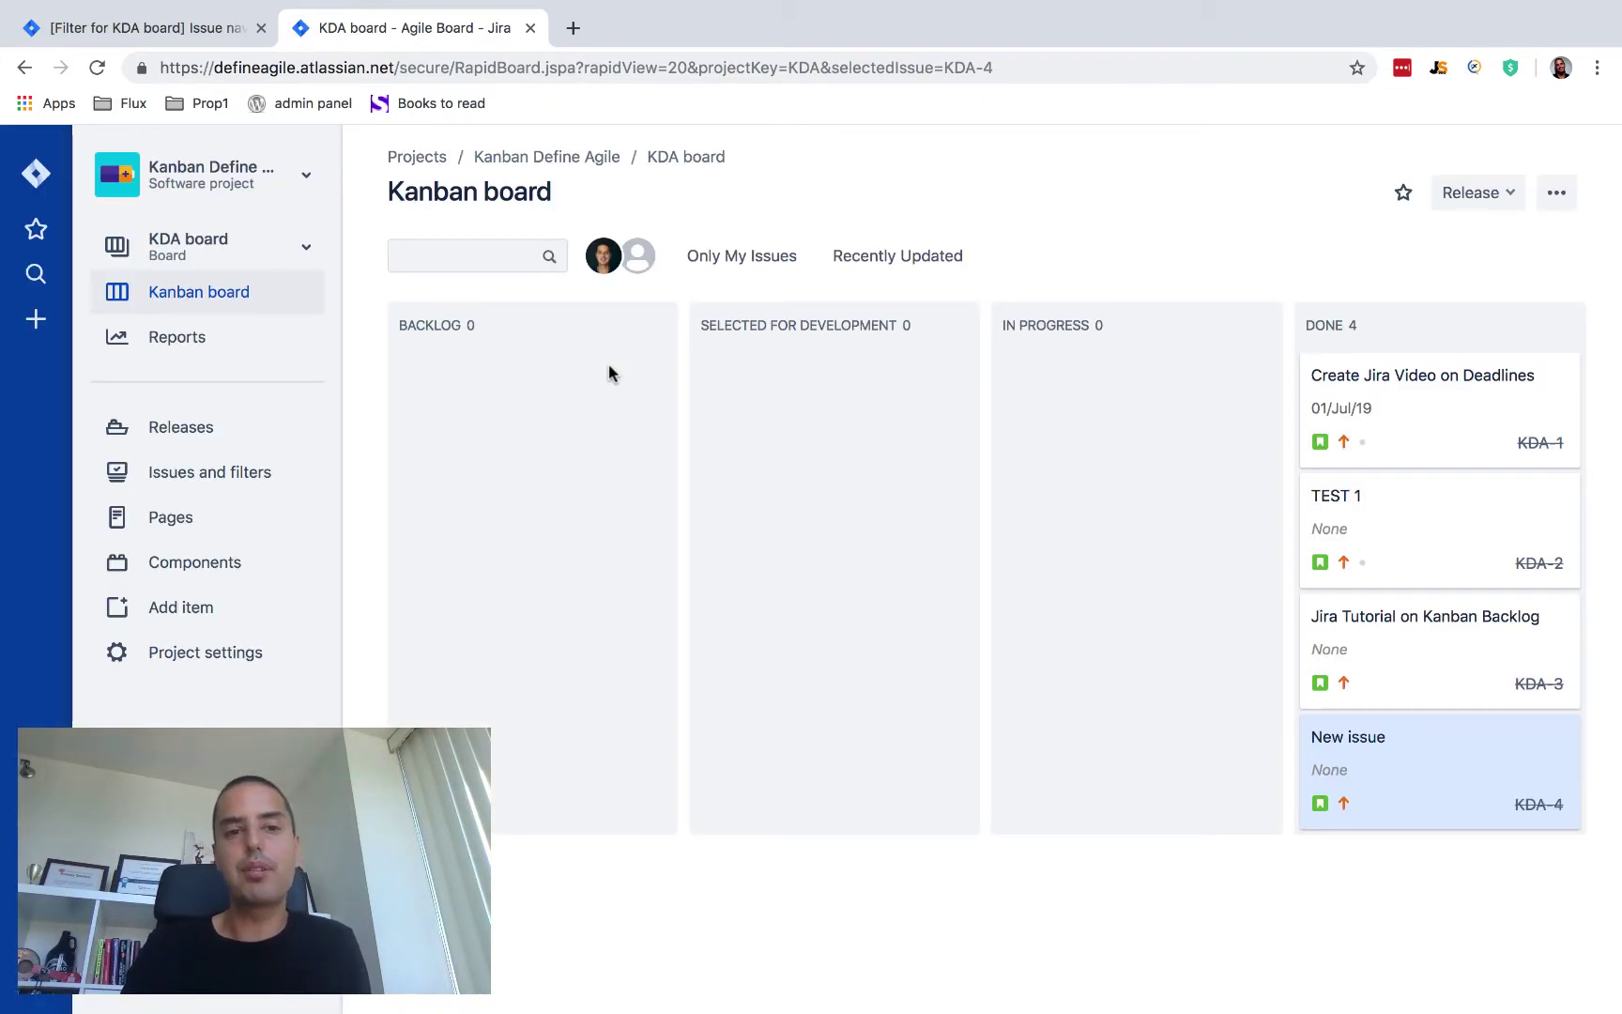
left_click(186, 28)
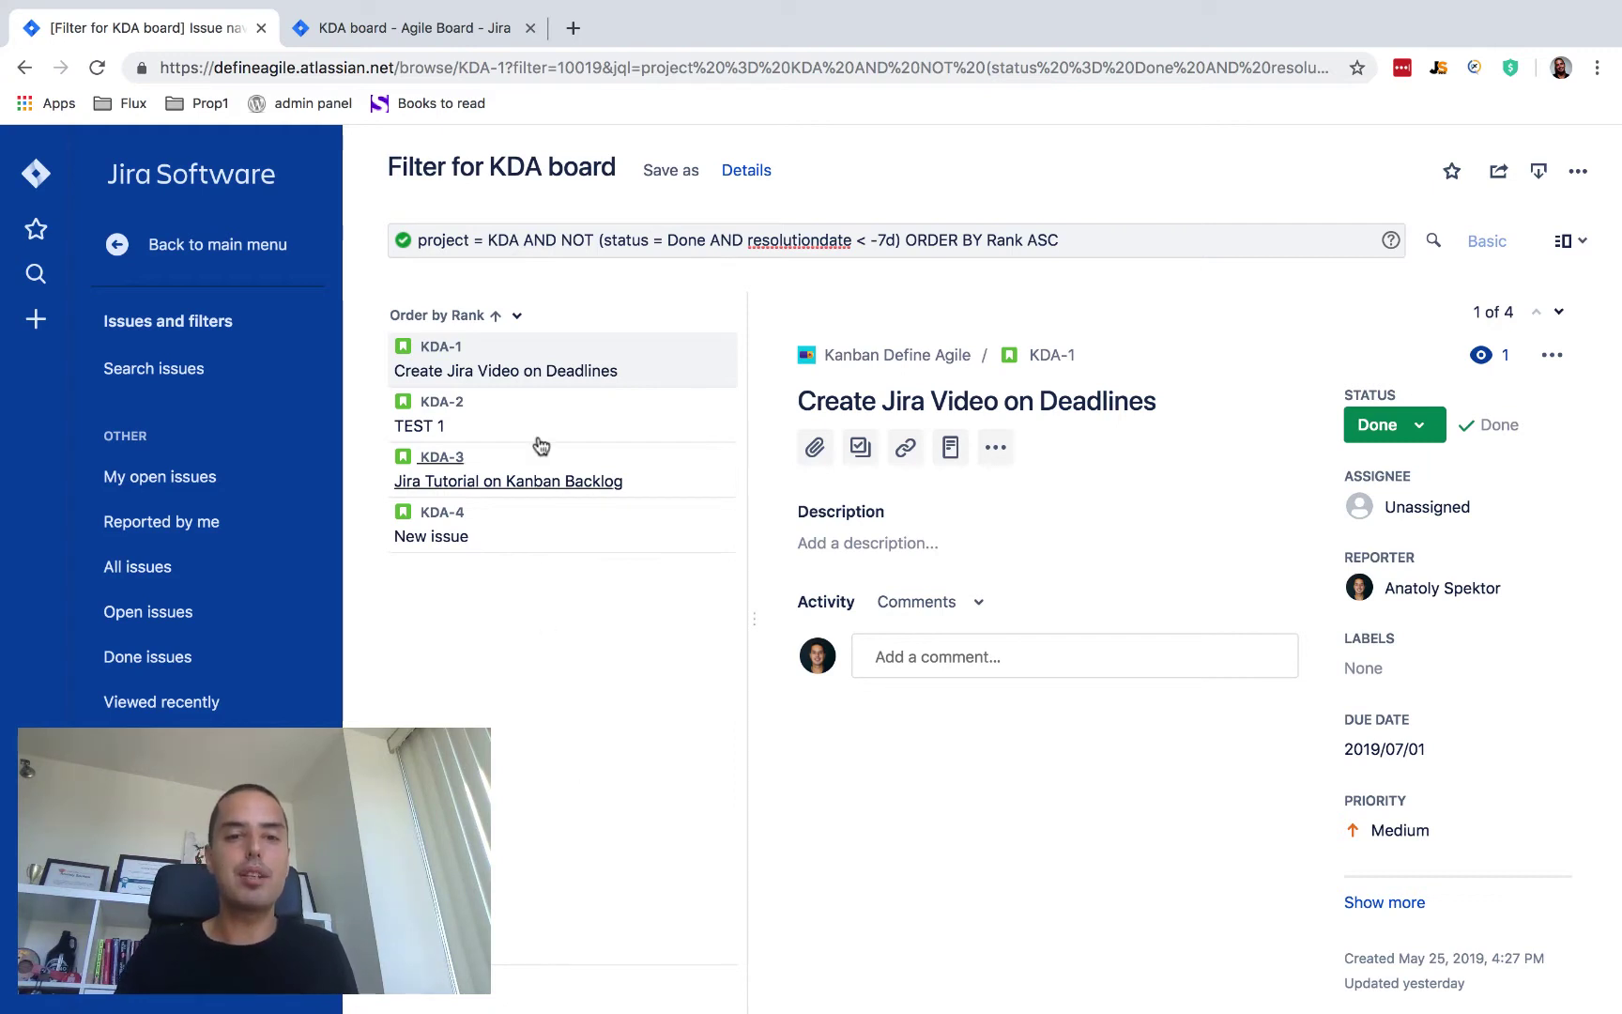
left_click_drag(523, 240, 901, 240)
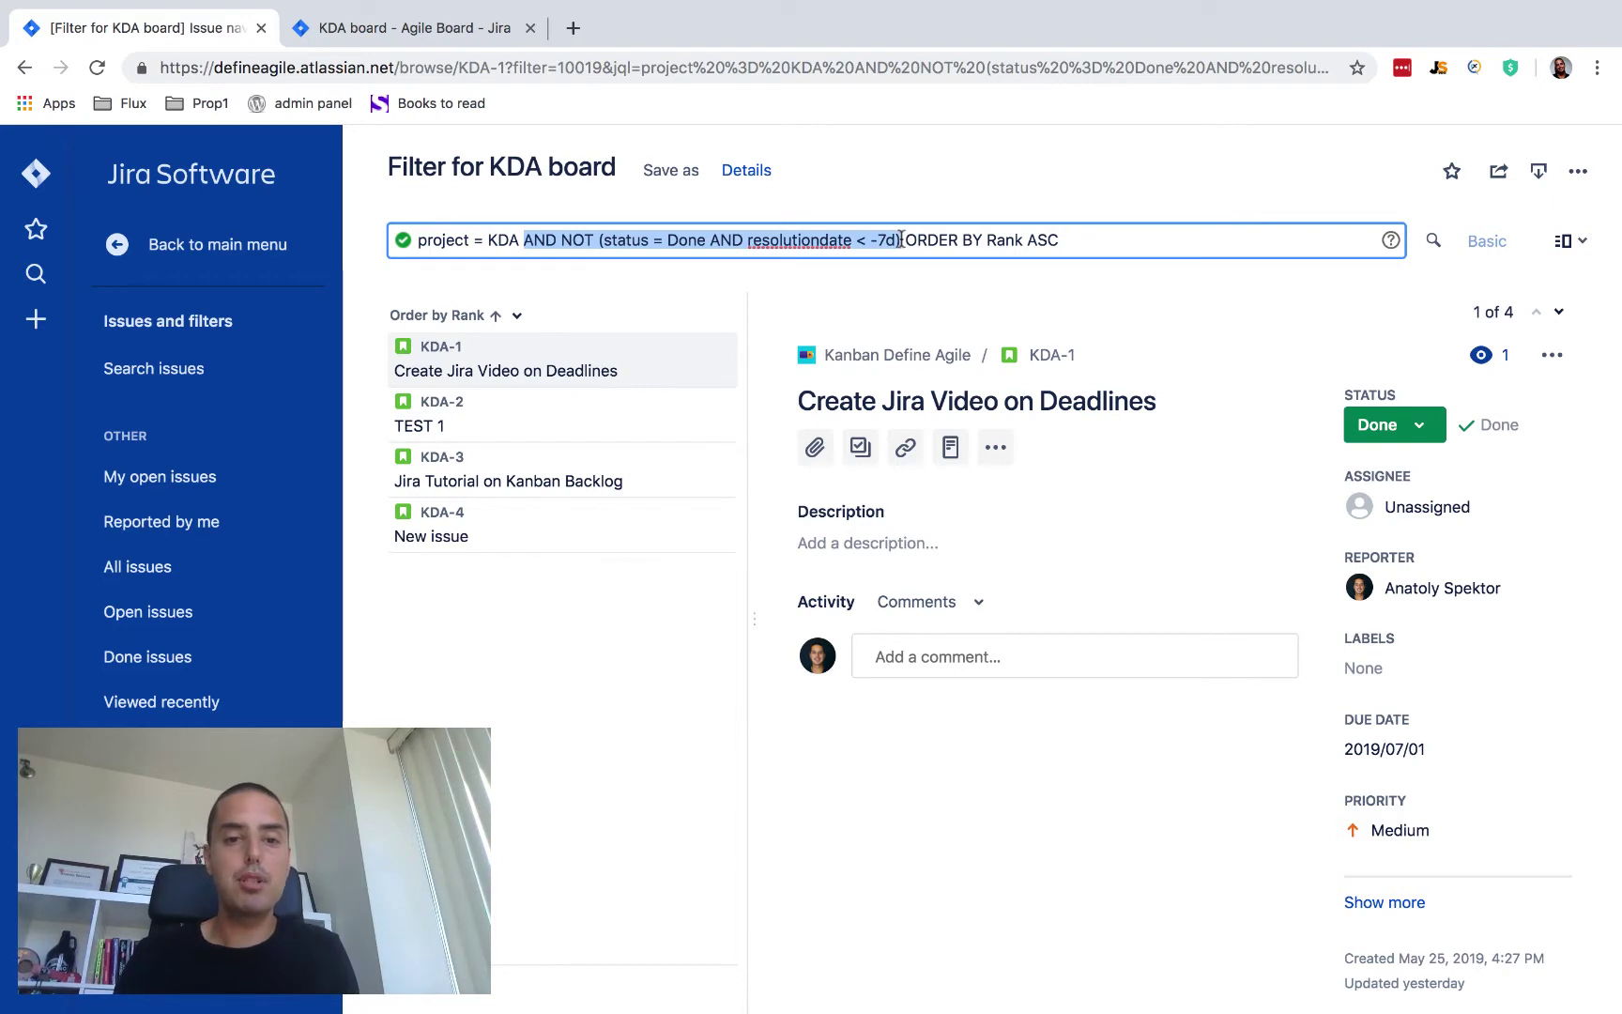